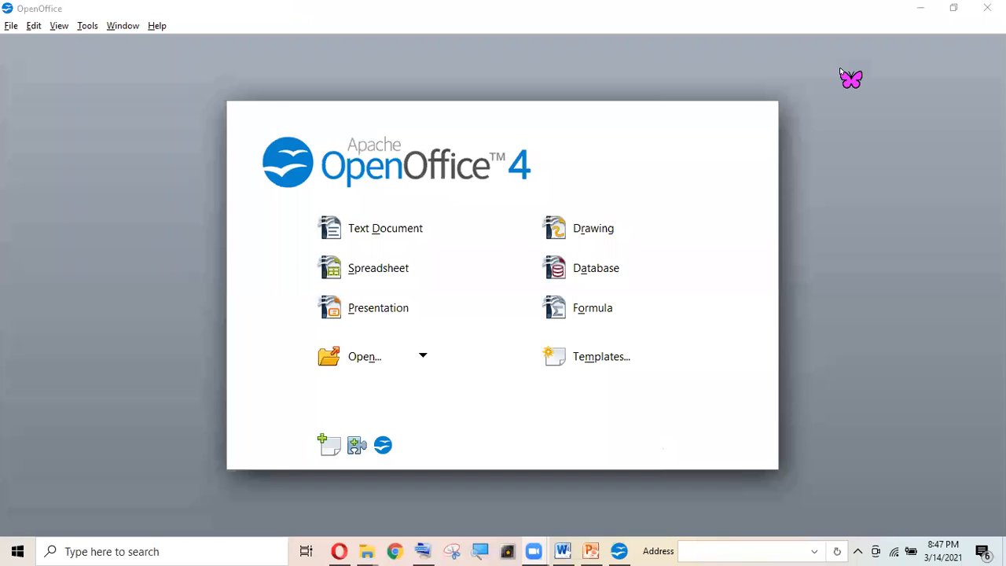
{"action": "left_click", "coordinate": [608, 270]}
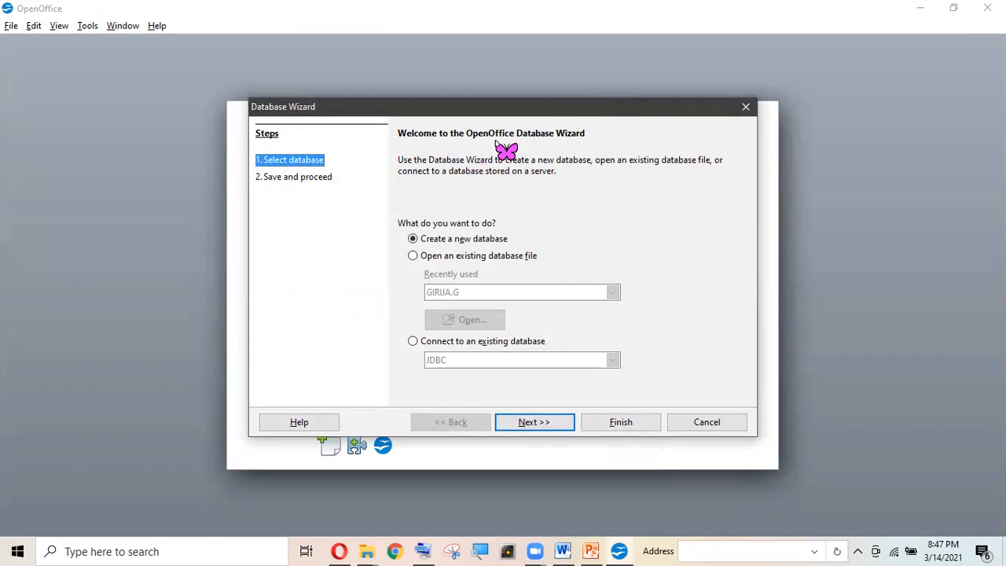
{"action": "left_click", "coordinate": [746, 107]}
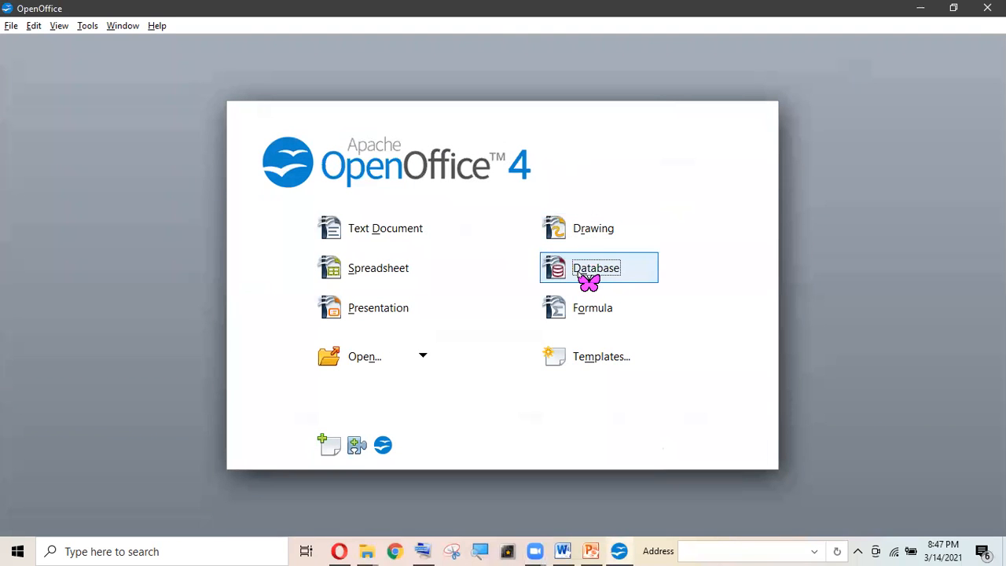
{"action": "left_click", "coordinate": [12, 28]}
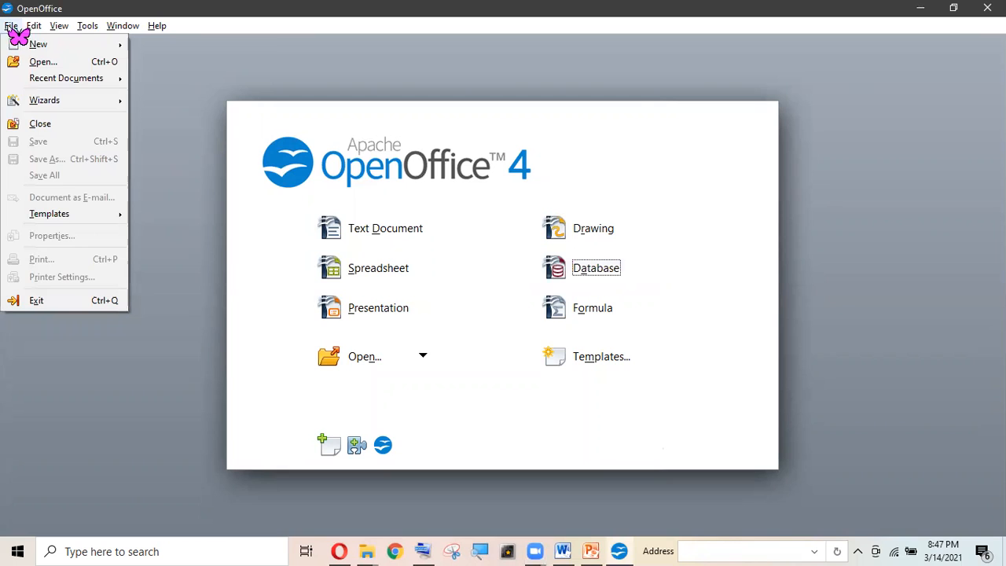
{"action": "mouse_move", "coordinate": [47, 44]}
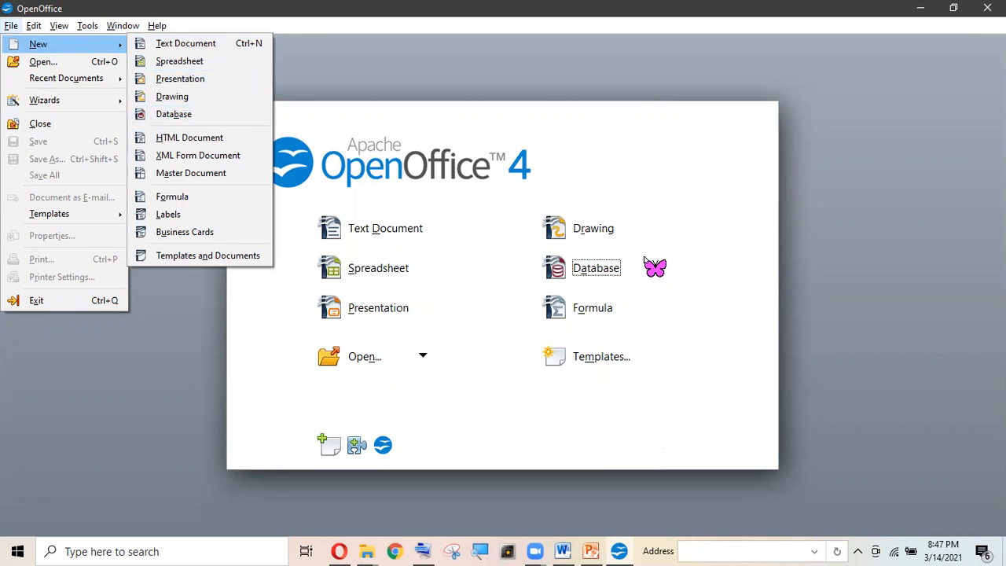
Open the Database Wizard and choose to create a new database
{"action": "left_click", "coordinate": [609, 279]}
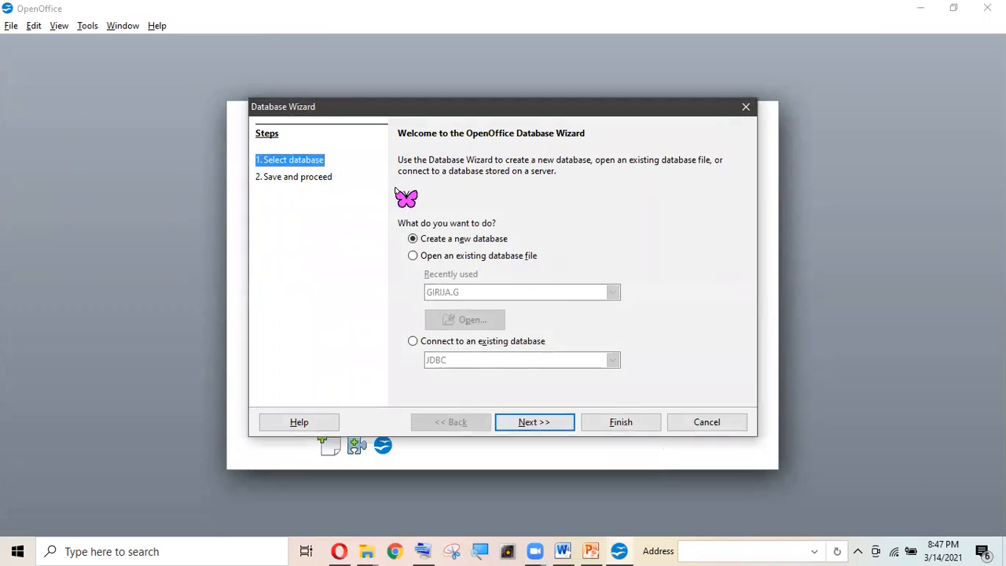
{"action": "left_click", "coordinate": [298, 180]}
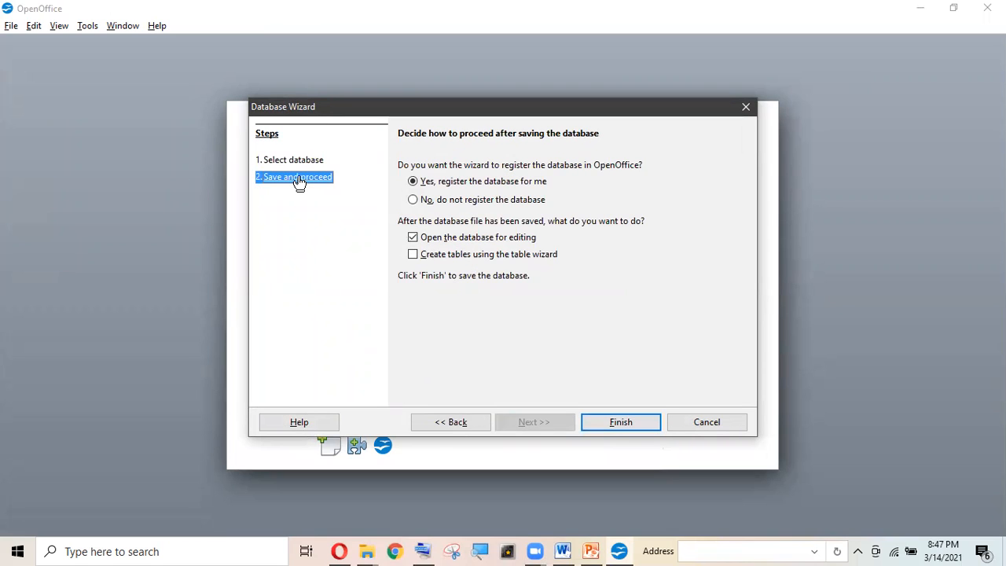
{"action": "left_click", "coordinate": [290, 160]}
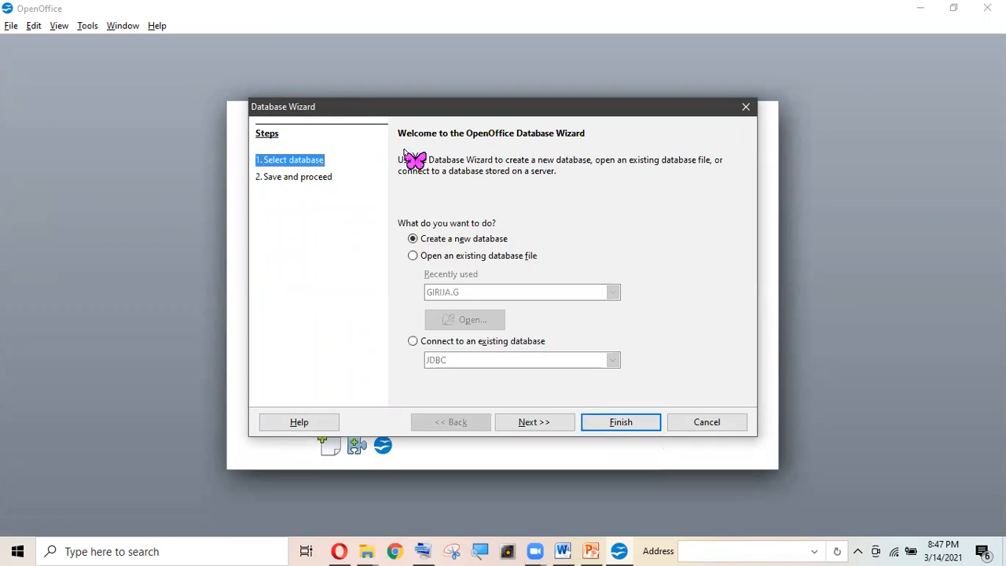
{"action": "left_click", "coordinate": [423, 259]}
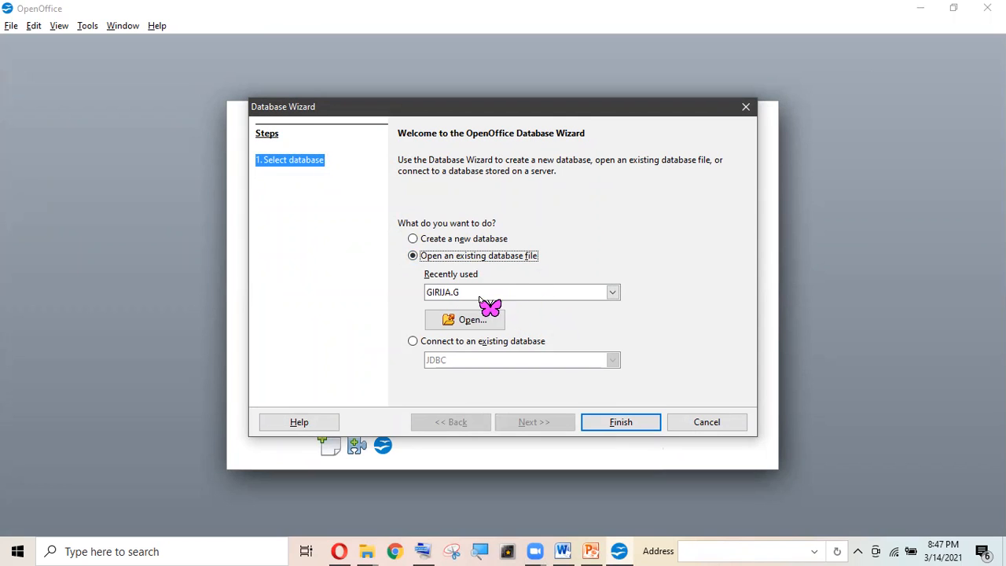
{"action": "left_click", "coordinate": [414, 240]}
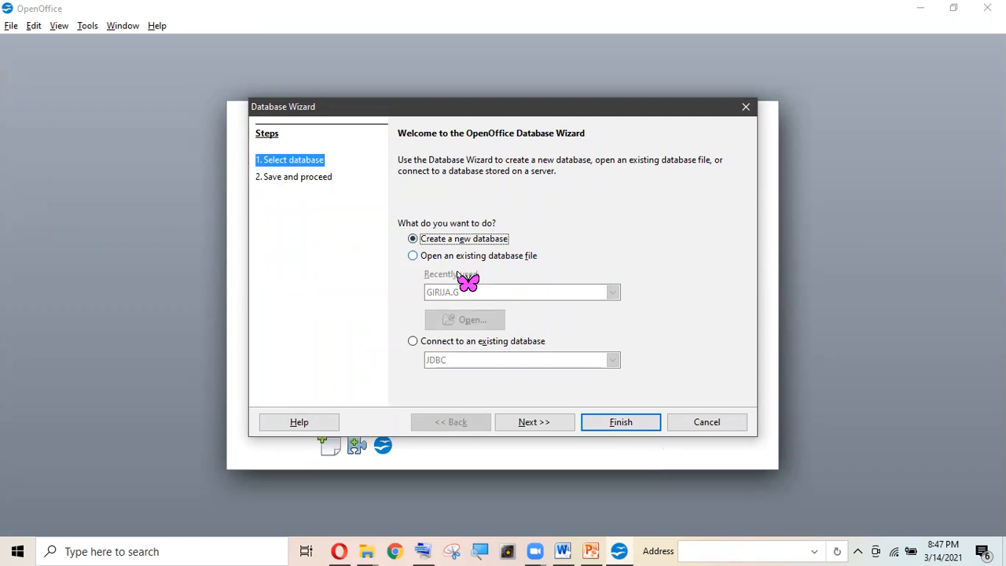
{"action": "left_click", "coordinate": [625, 428]}
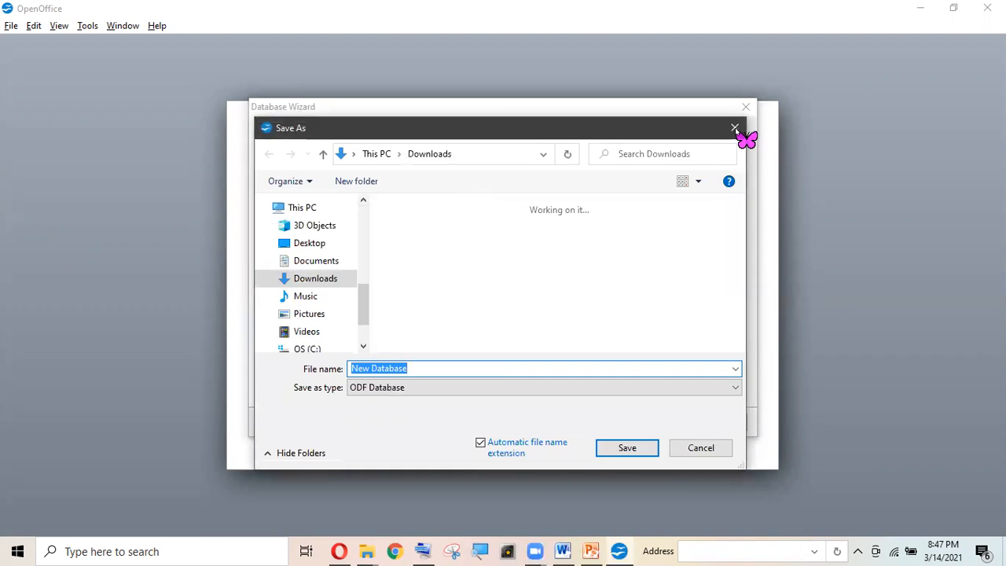
{"action": "left_click", "coordinate": [735, 128]}
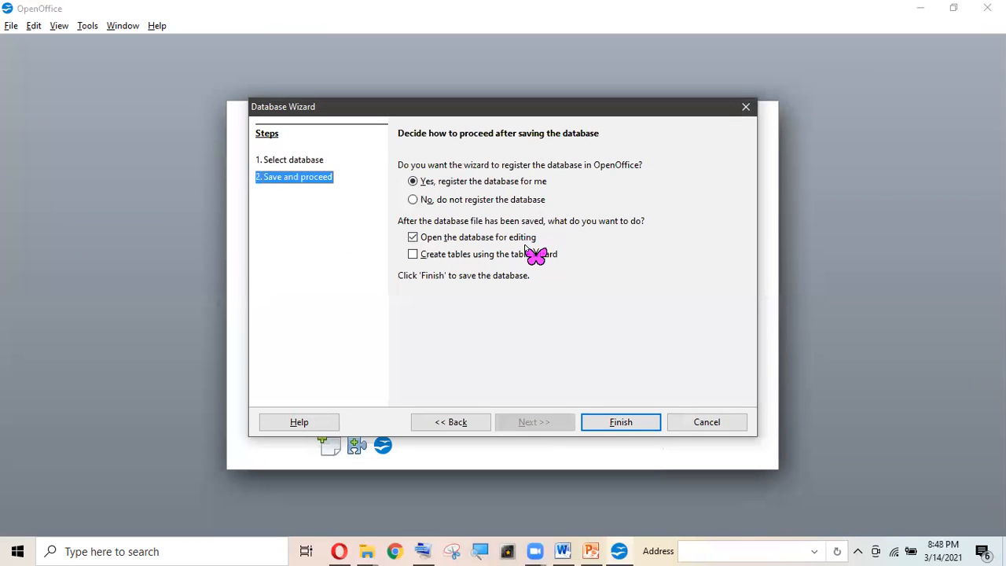
{"action": "left_click", "coordinate": [415, 254]}
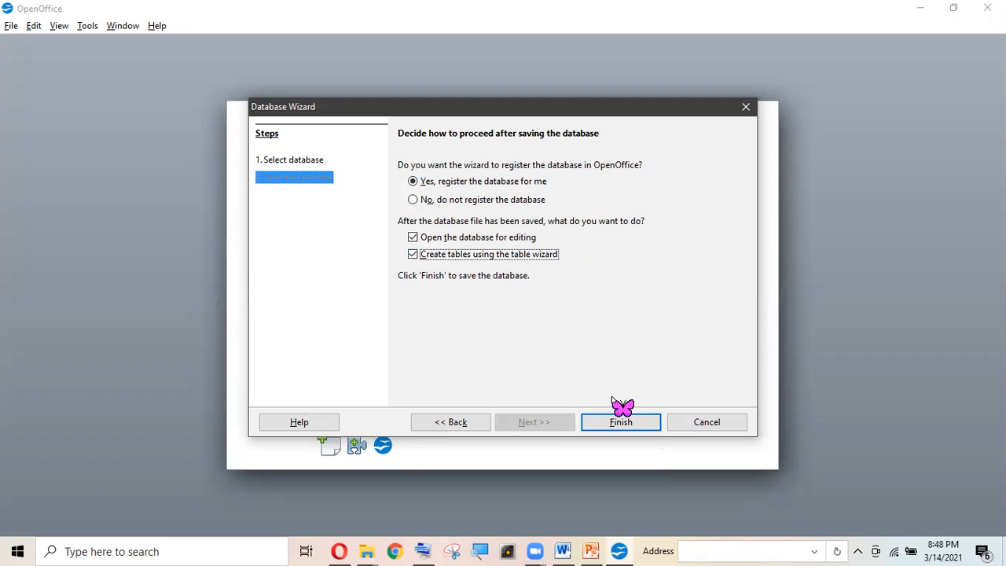
{"action": "left_click", "coordinate": [519, 256]}
Finish the wizard with the database set to open for editing and browse to the personal folder on the C: drive for saving
{"action": "left_click", "coordinate": [621, 423]}
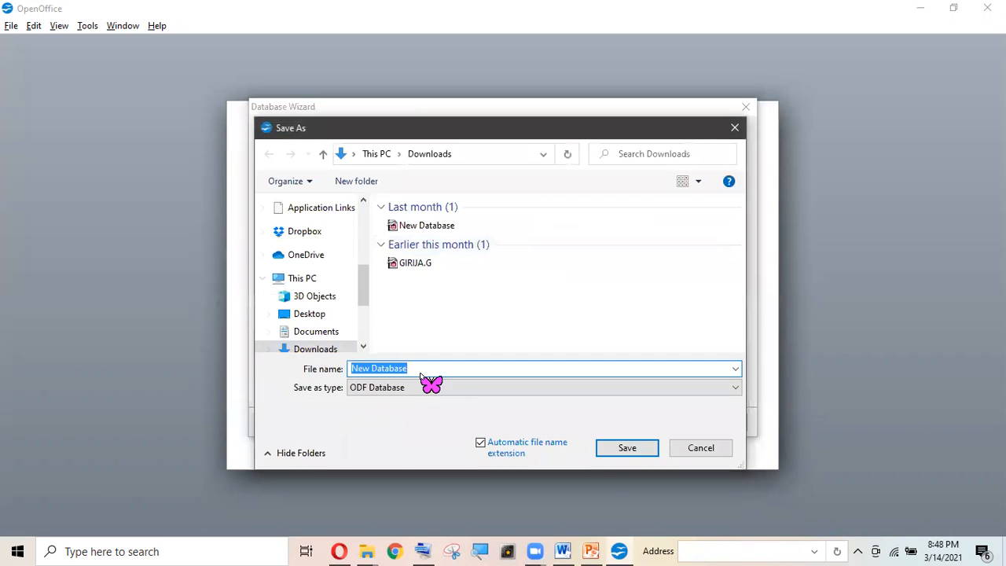
{"action": "scroll", "coordinate": [308, 298], "scroll_direction": "down", "scroll_amount": 2}
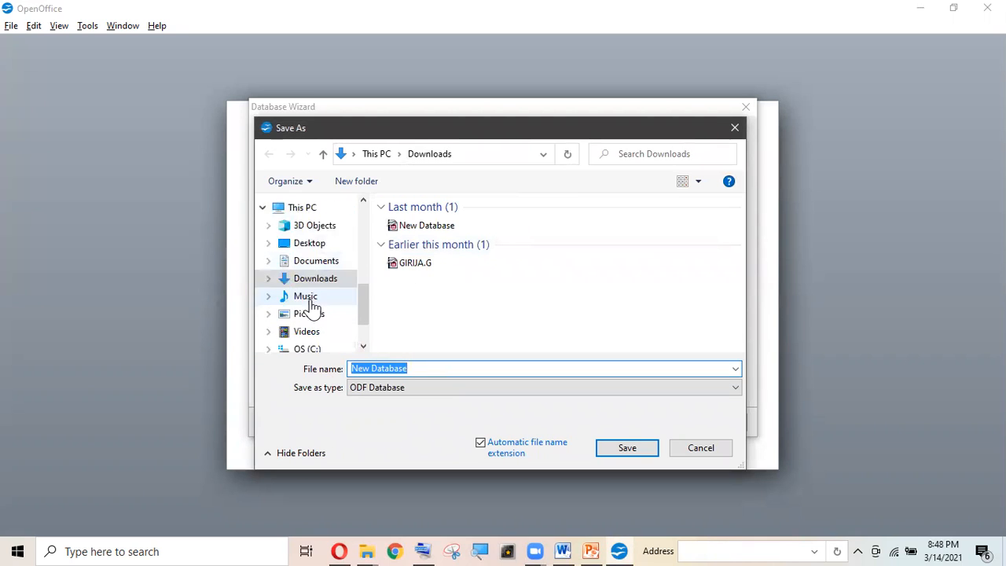
{"action": "scroll", "coordinate": [313, 305], "scroll_direction": "down", "scroll_amount": 2}
{"action": "left_click", "coordinate": [310, 292]}
{"action": "scroll", "coordinate": [481, 323], "scroll_direction": "down", "scroll_amount": 1}
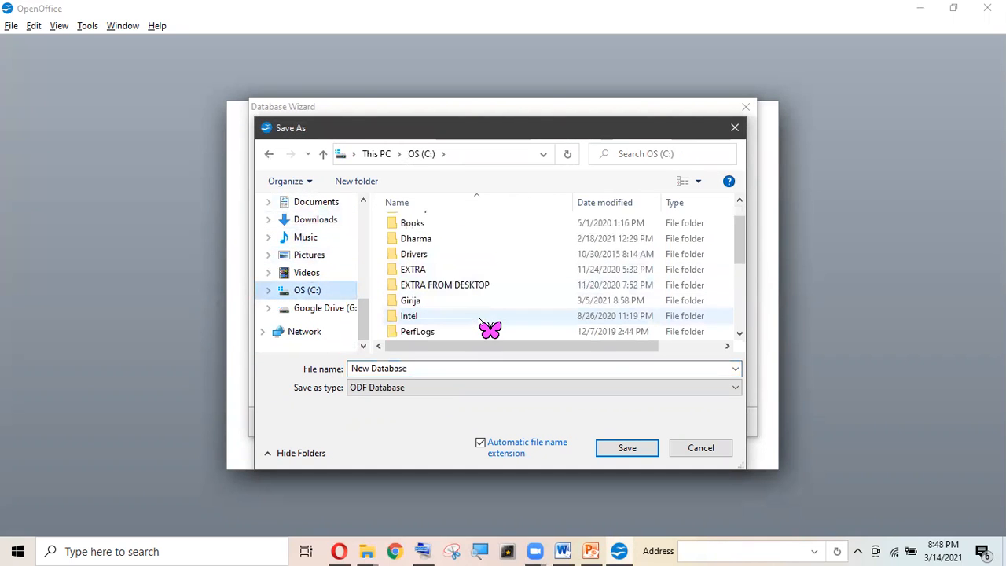
{"action": "left_click", "coordinate": [482, 301]}
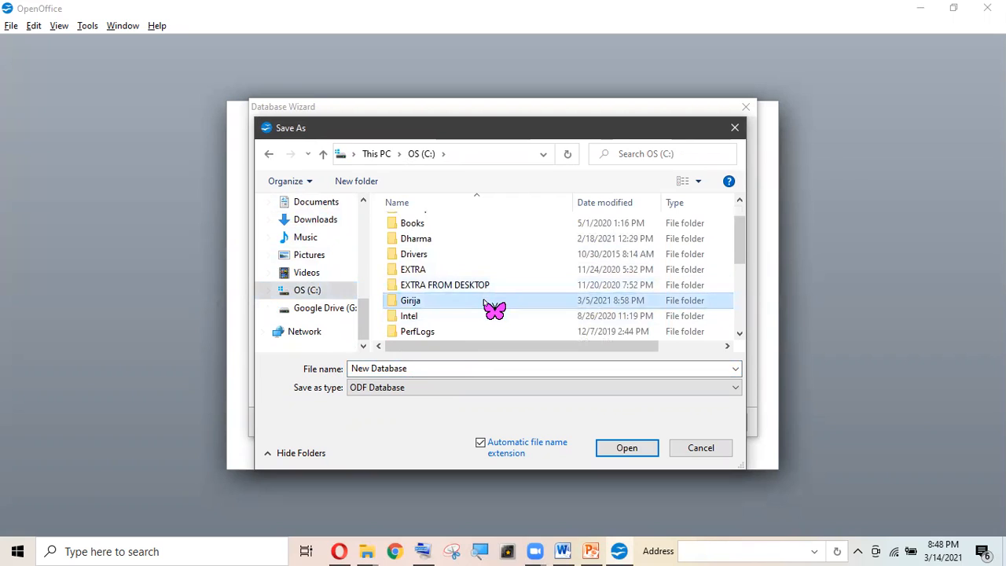
{"action": "double_click", "coordinate": [487, 303]}
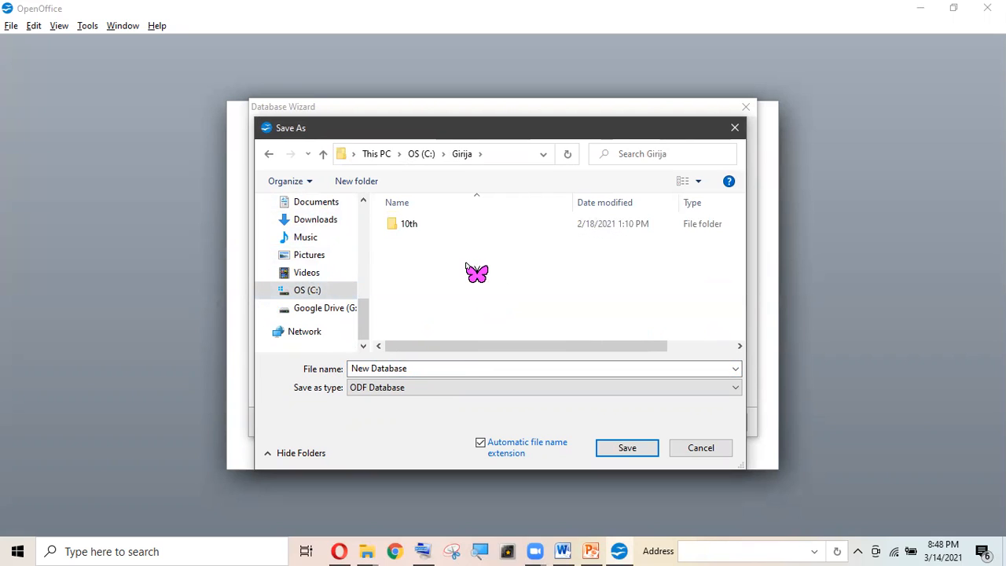
Create a new folder named DATABASE inside the personal folder
{"action": "right_click", "coordinate": [465, 264]}
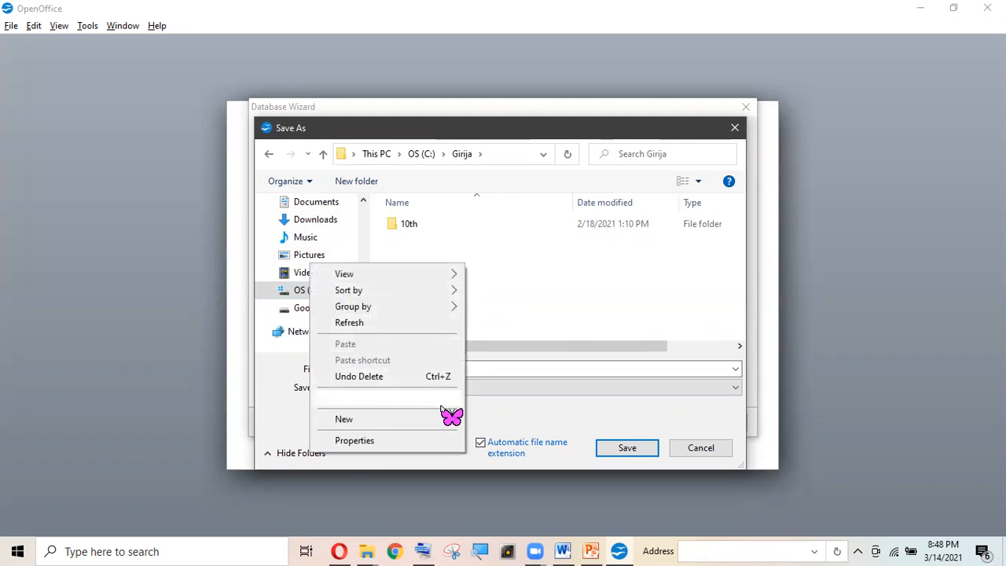
{"action": "mouse_move", "coordinate": [447, 421]}
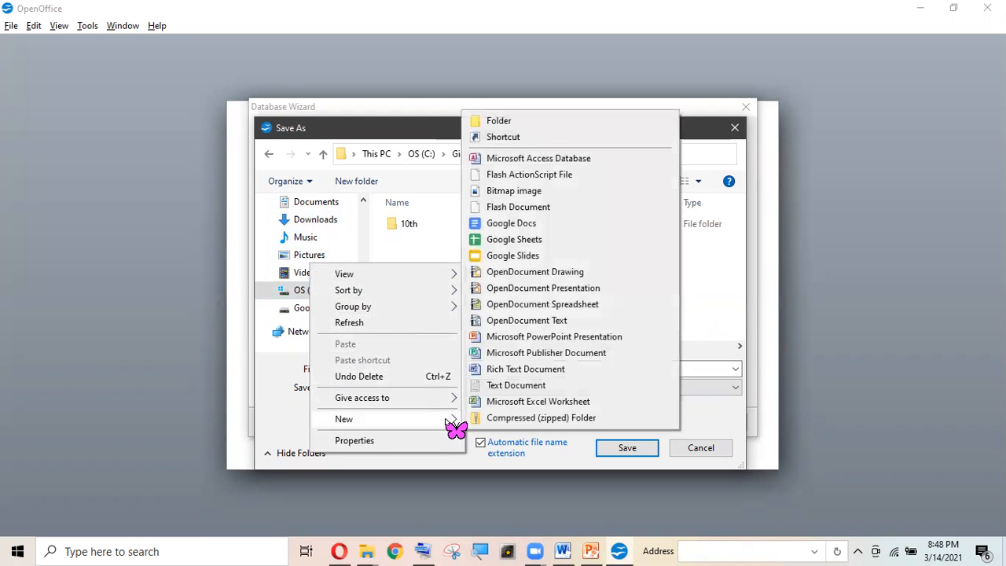
{"action": "left_click", "coordinate": [533, 122]}
{"action": "type", "text": "DATABASE"}
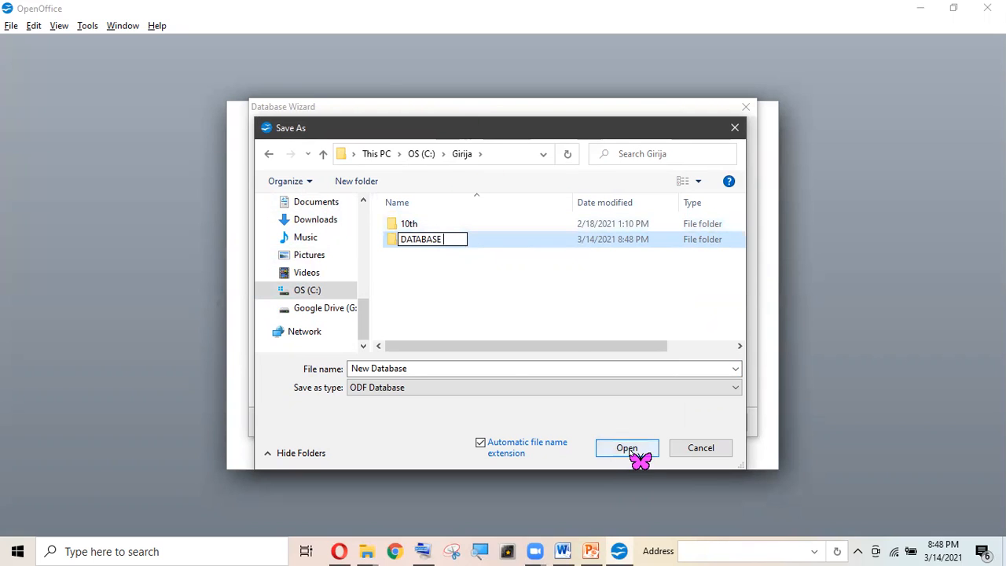
{"action": "left_click", "coordinate": [516, 370]}
Save the new database in ODF Database format under the file name CLASS 10 MARKS
{"action": "left_click", "coordinate": [516, 369]}
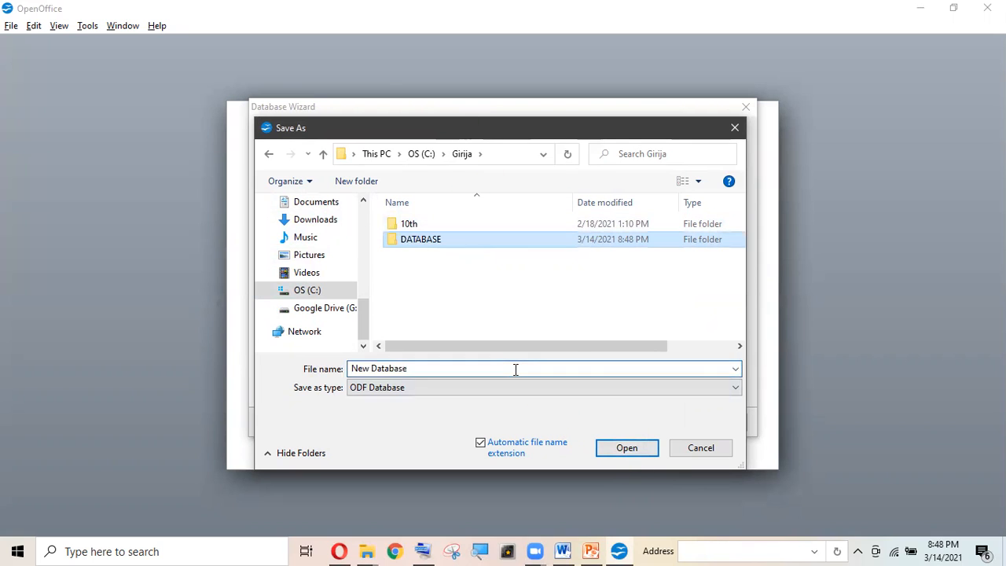
{"action": "left_click", "coordinate": [516, 370]}
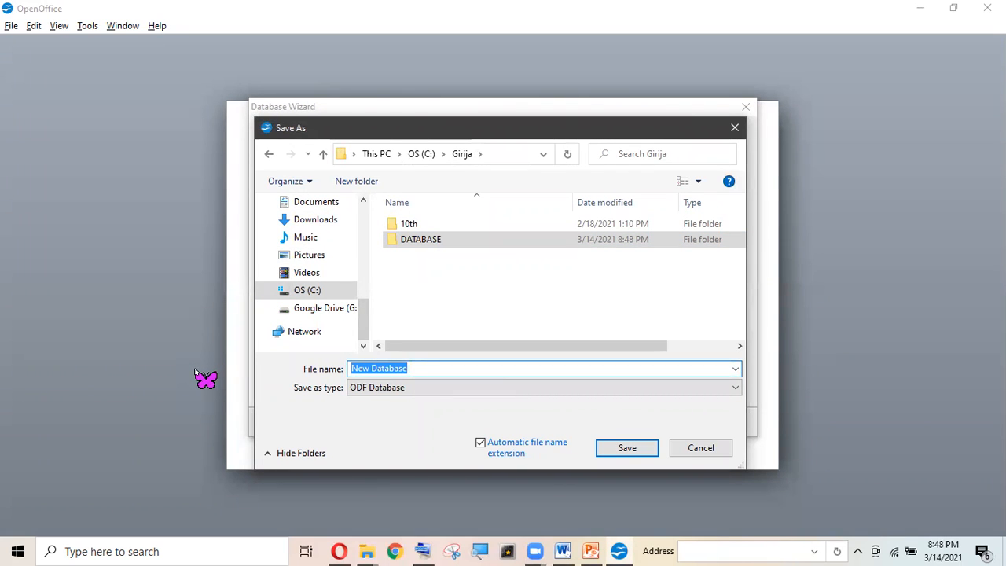
{"action": "type", "text": "CLASS 10 MARKS"}
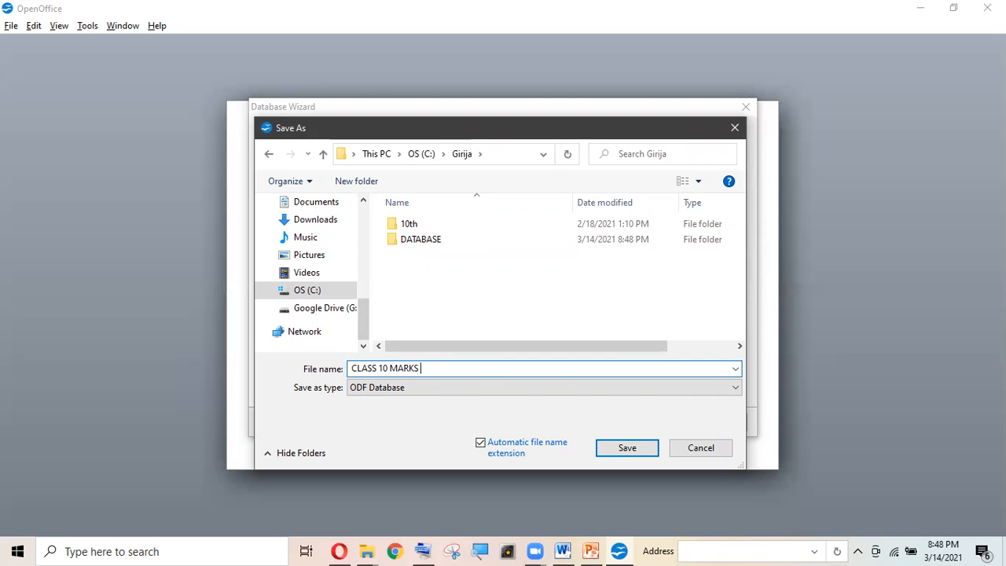
{"action": "key", "text": "Return"}
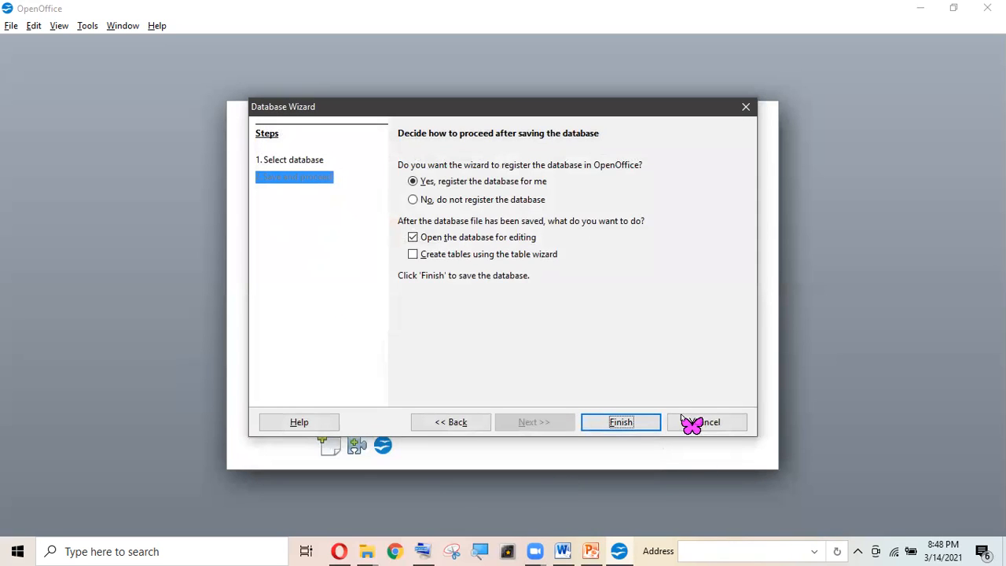
{"action": "left_click", "coordinate": [635, 427]}
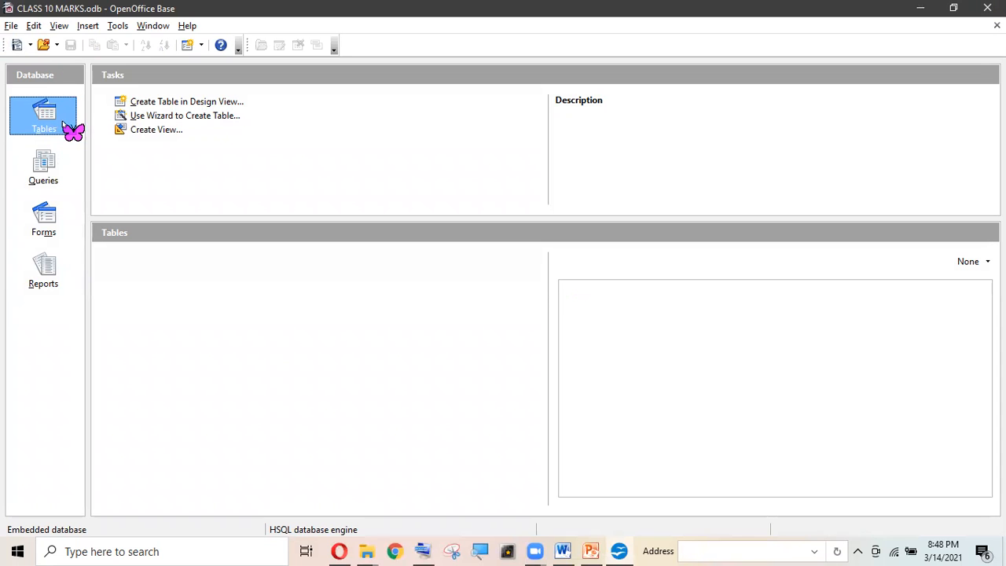
{"action": "left_click", "coordinate": [61, 177]}
{"action": "left_click", "coordinate": [46, 224]}
{"action": "left_click", "coordinate": [45, 279]}
{"action": "left_click", "coordinate": [44, 118]}
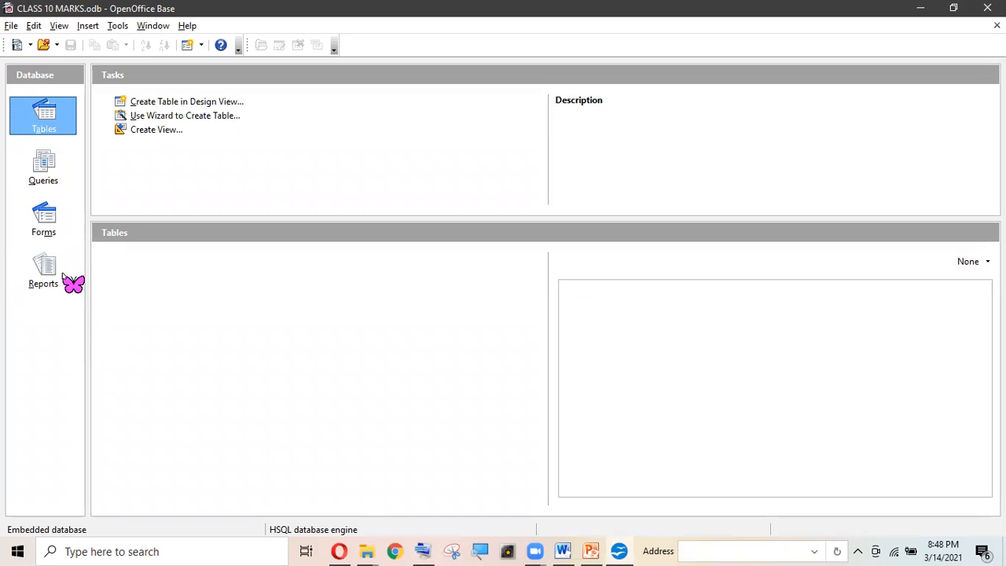
{"action": "left_click", "coordinate": [181, 132]}
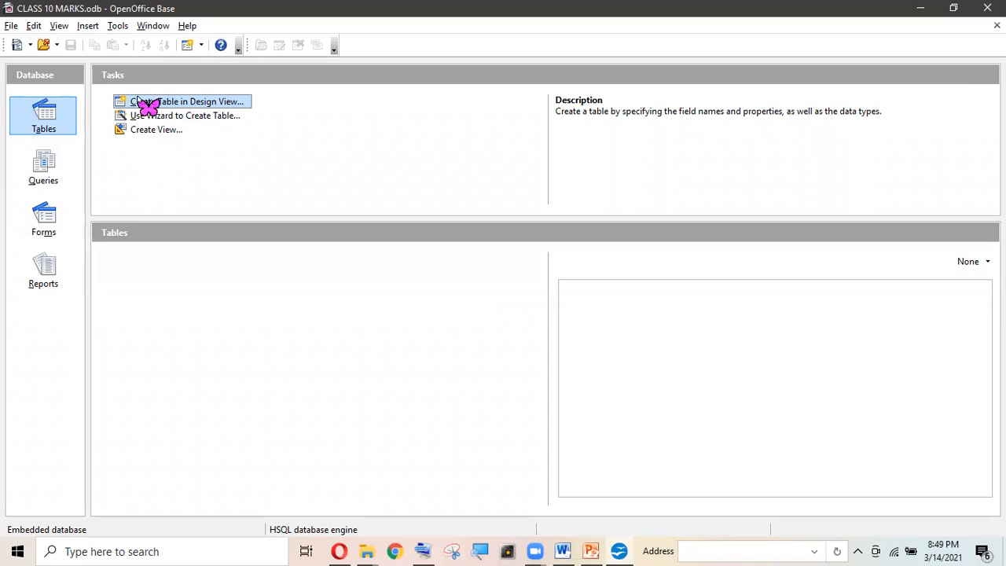
Start a new table in Design View and add the text fields ADMI.NO and NAME
{"action": "left_click", "coordinate": [176, 104]}
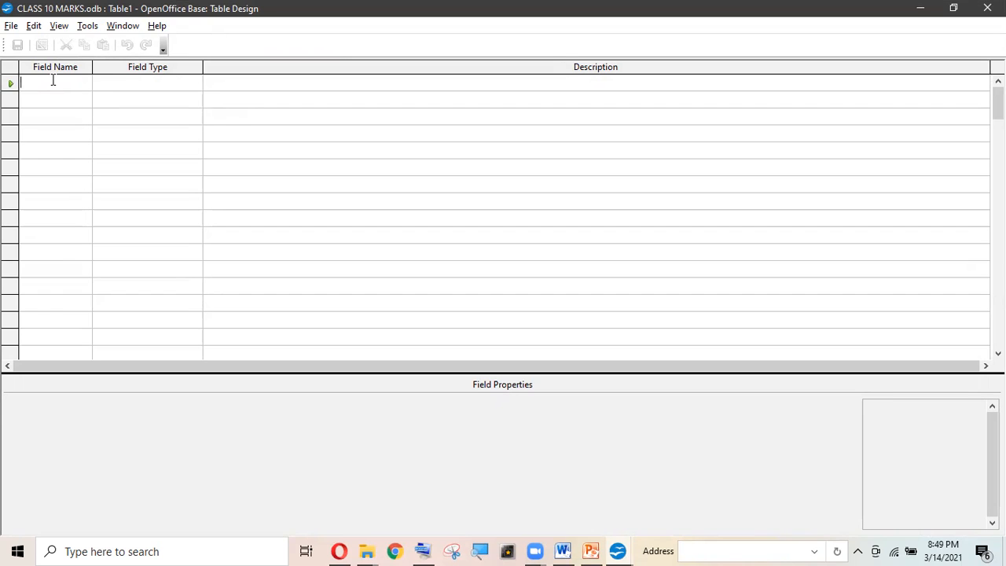
{"action": "type", "text": "ADMISS"}
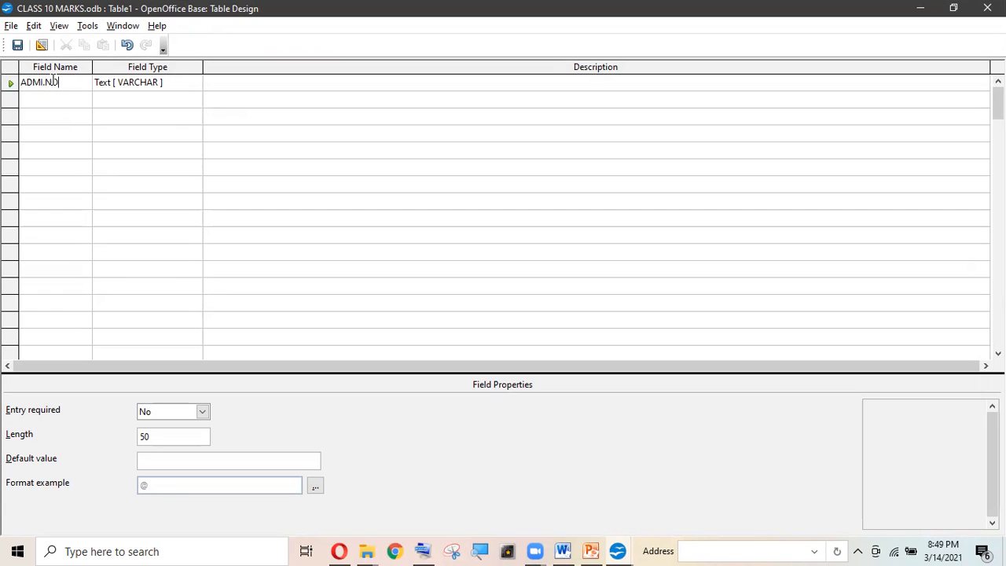
{"action": "key", "text": "Down"}
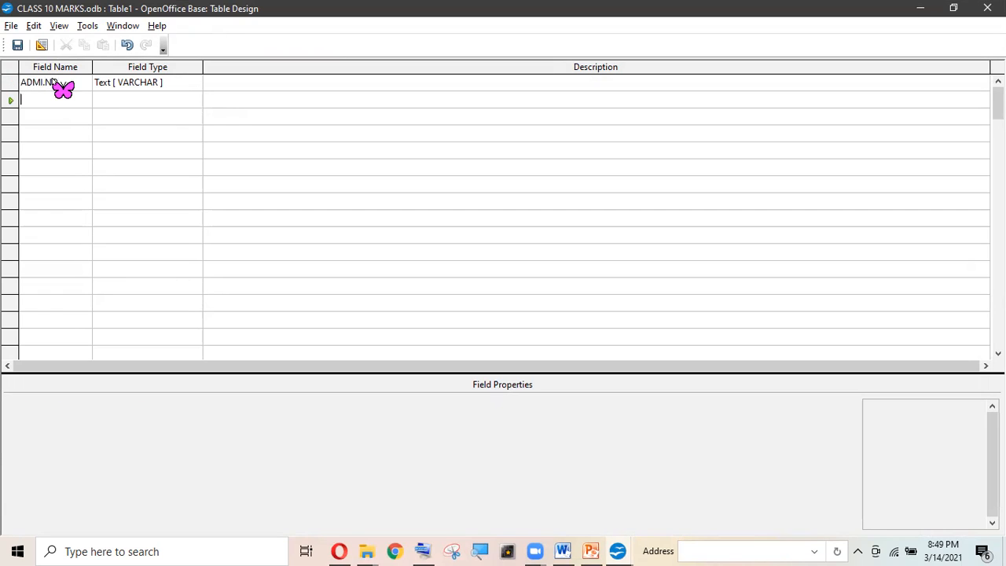
{"action": "type", "text": "NAME"}
{"action": "key", "text": "Down"}
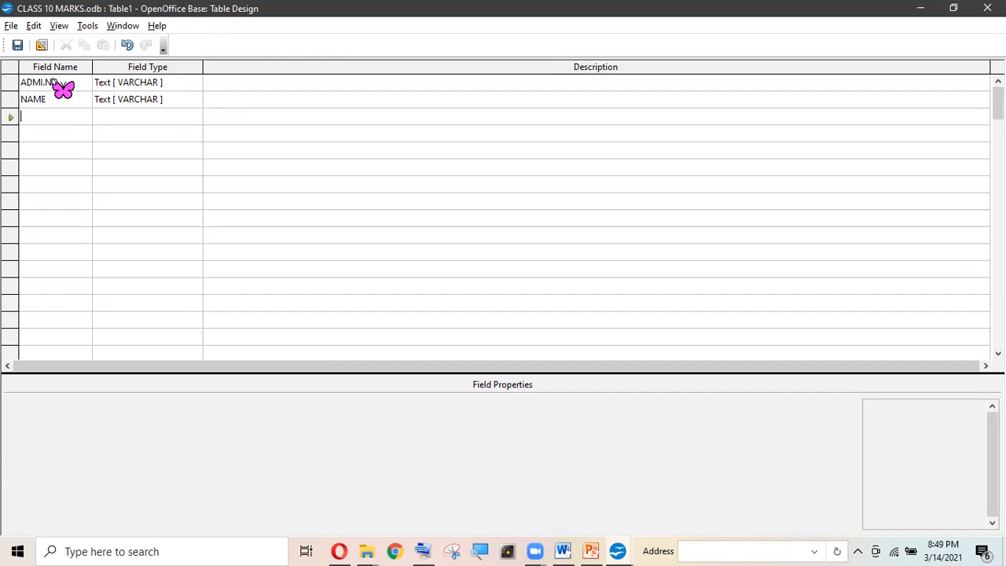
Add the fields SCIENCE, MATHS, HINDI and ENGLISH below NAME in the table design
{"action": "type", "text": "SCIENCE"}
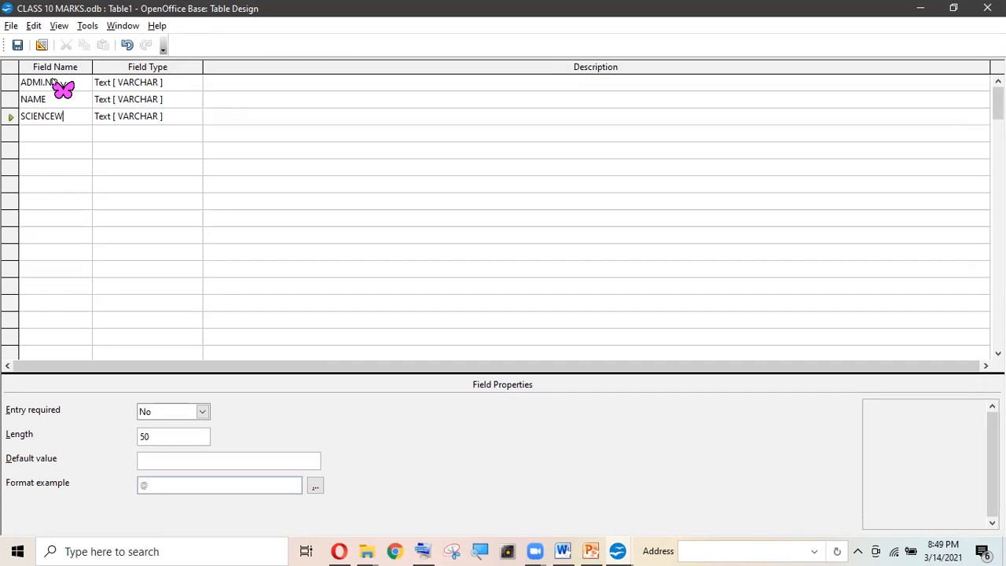
{"action": "key", "text": "Down"}
{"action": "type", "text": "MATHS"}
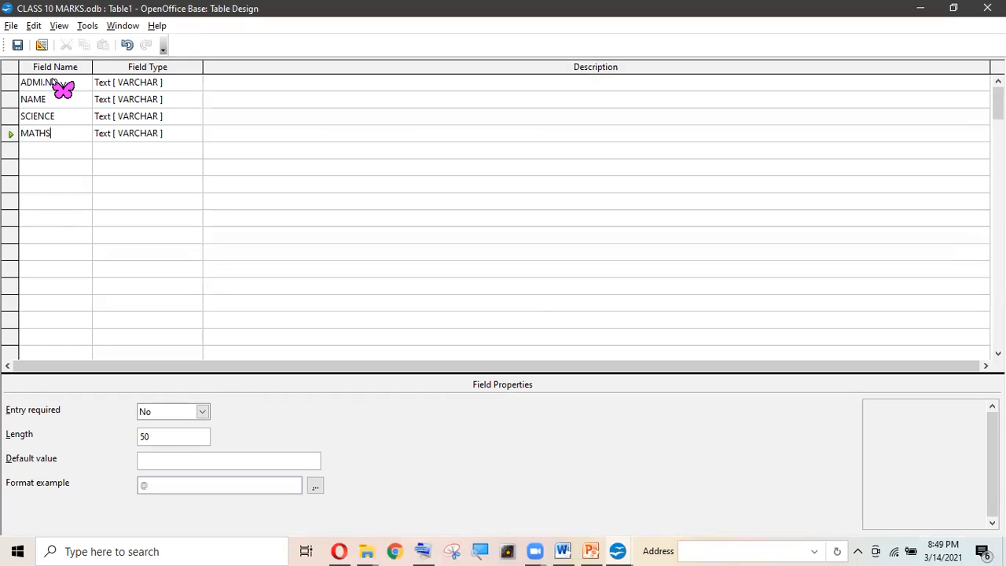
{"action": "key", "text": "Down"}
{"action": "type", "text": "H"}
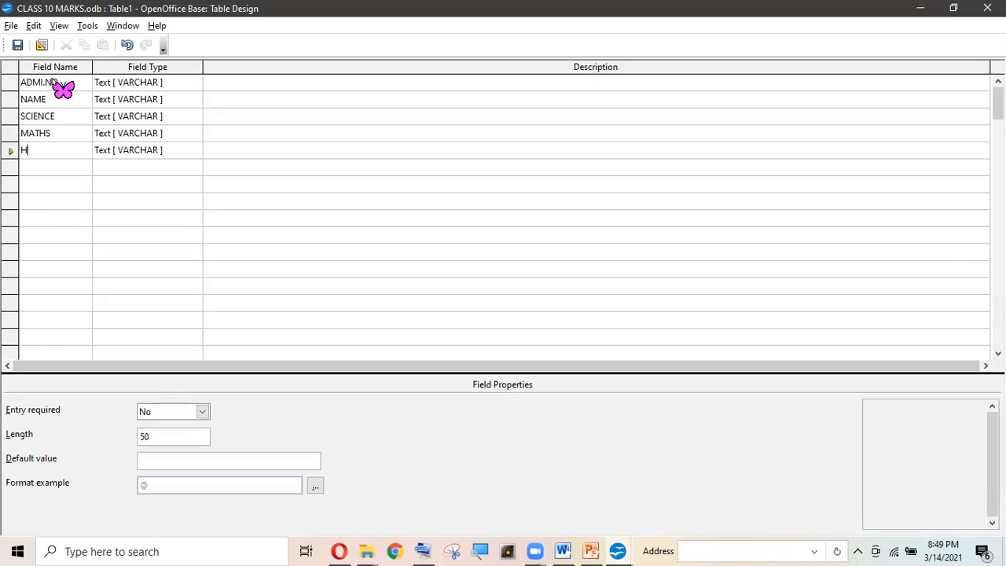
{"action": "key", "text": "Down"}
{"action": "type", "text": "EN"}
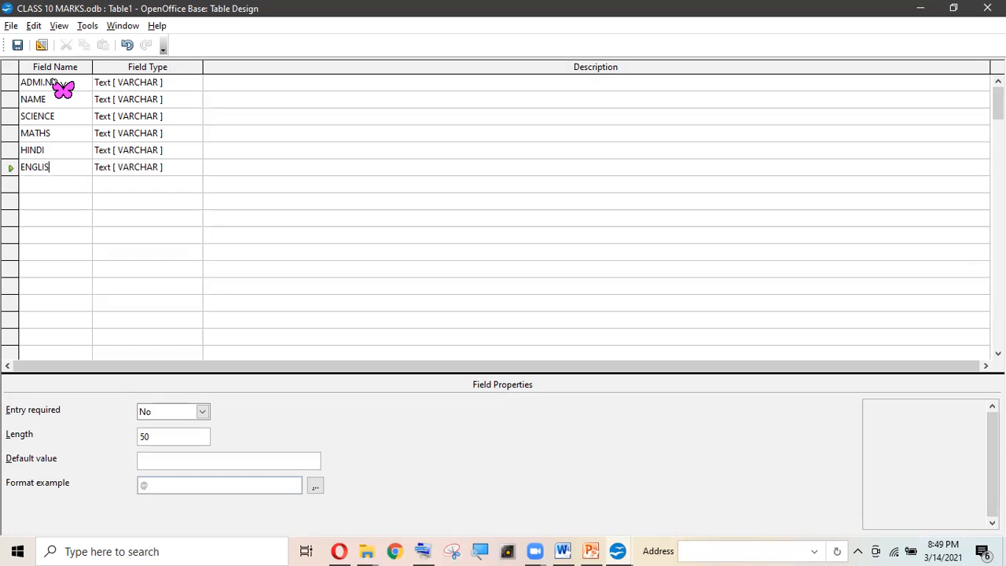
{"action": "key", "text": "Down"}
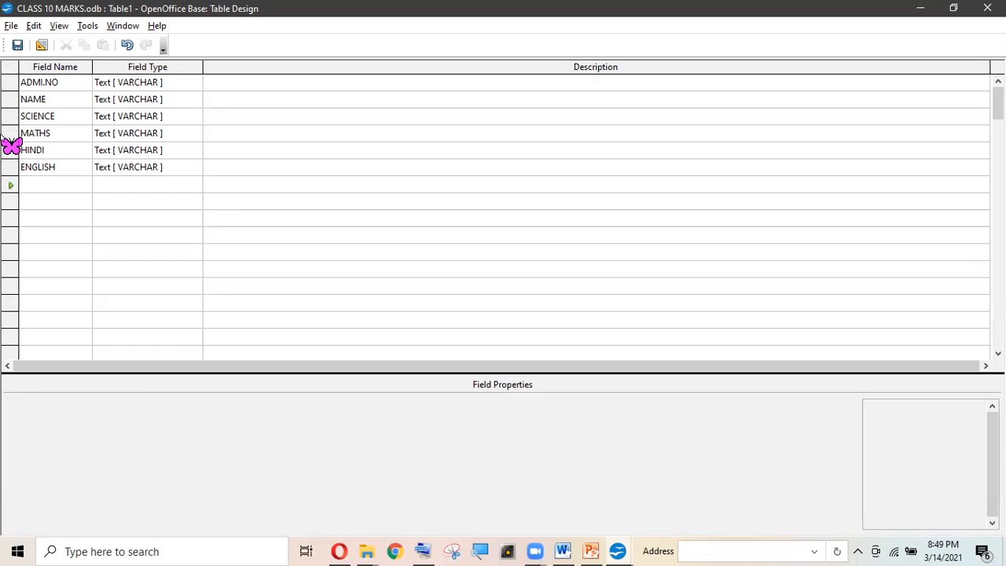
Review the available field types and set the ADMI.NO field's type to Integer [ INTEGER ]
{"action": "left_click", "coordinate": [173, 82]}
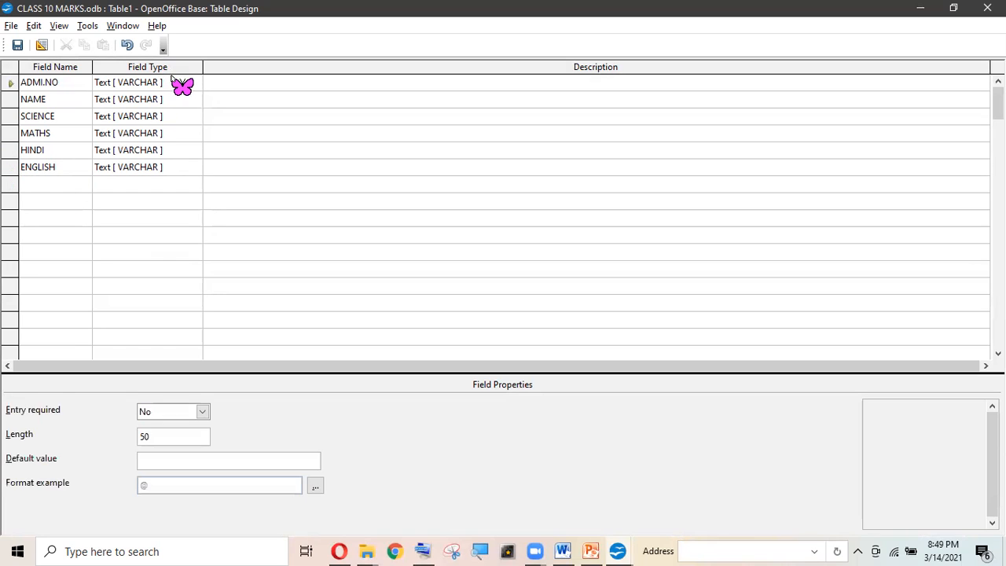
{"action": "left_click", "coordinate": [195, 82]}
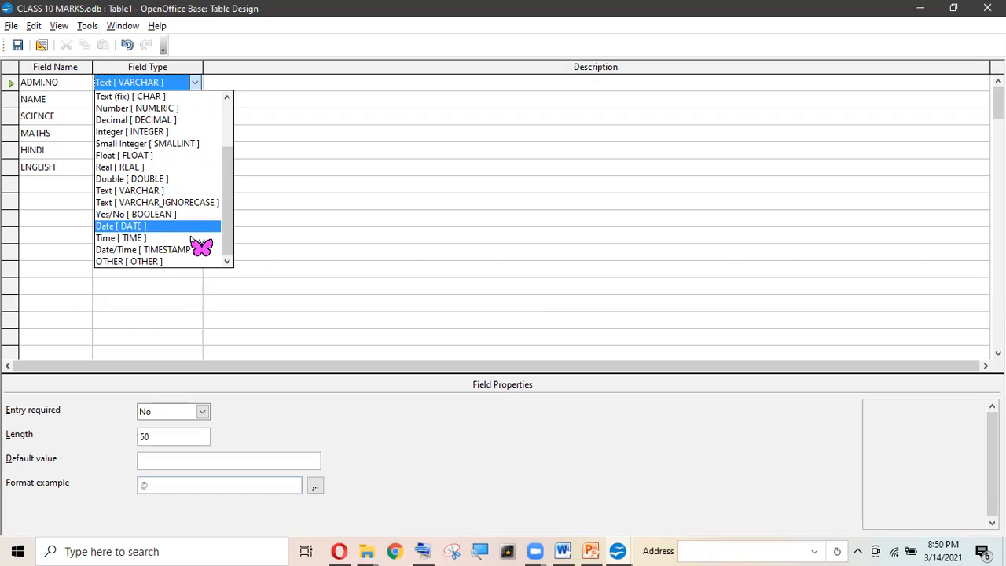
{"action": "left_click_drag", "start_coordinate": [230, 227], "coordinate": [225, 150]}
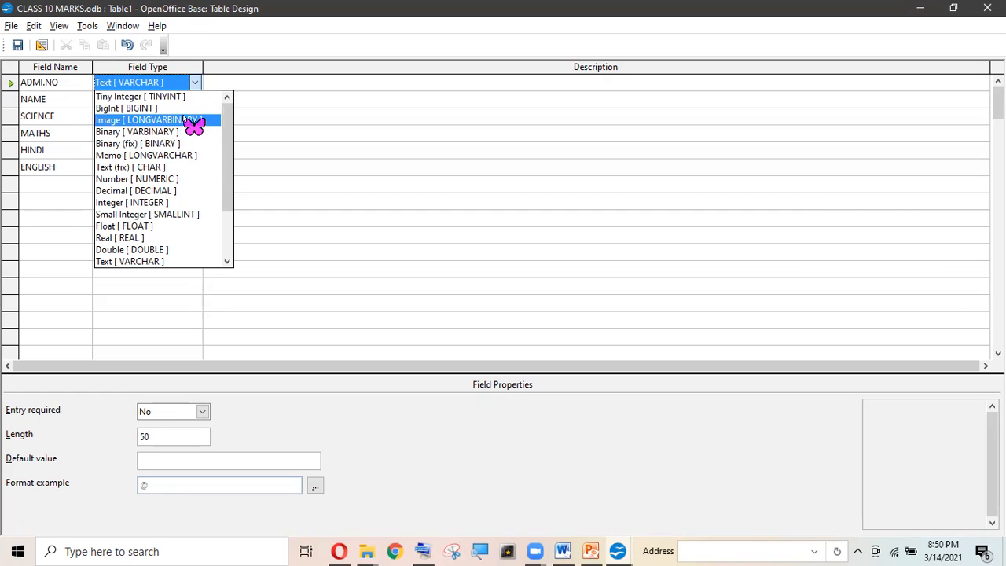
{"action": "scroll", "coordinate": [168, 220], "scroll_direction": "down", "scroll_amount": 2}
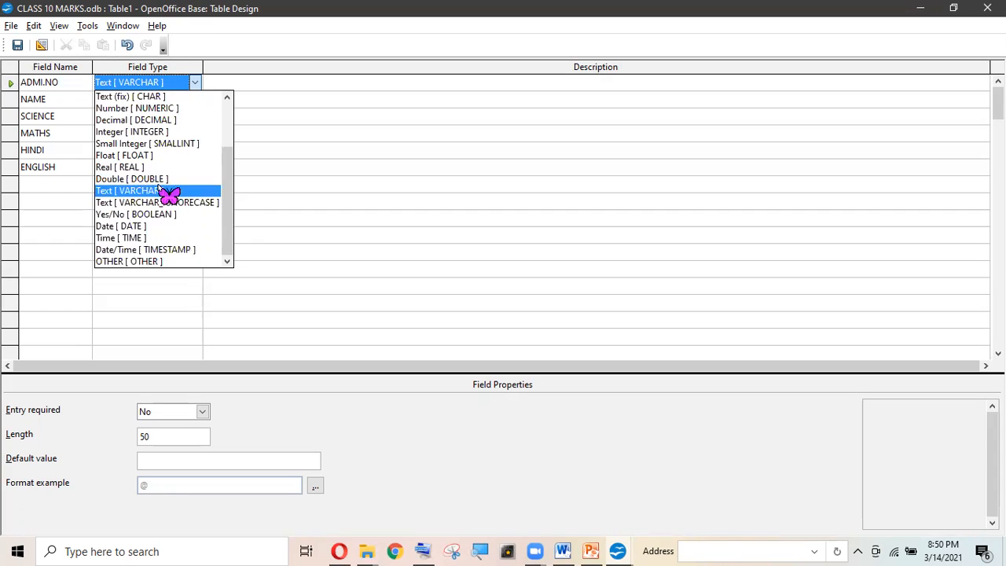
{"action": "left_click", "coordinate": [172, 132]}
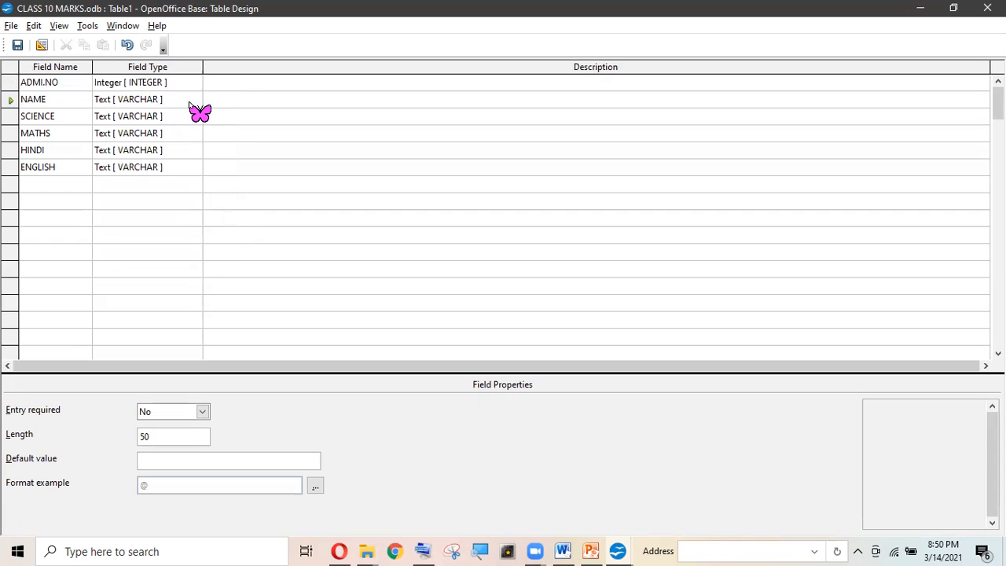
Set the NAME field's type to Text (fix) [ CHAR ] and the SCIENCE field's type to Number [ NUMERIC ]
{"action": "left_click", "coordinate": [189, 102]}
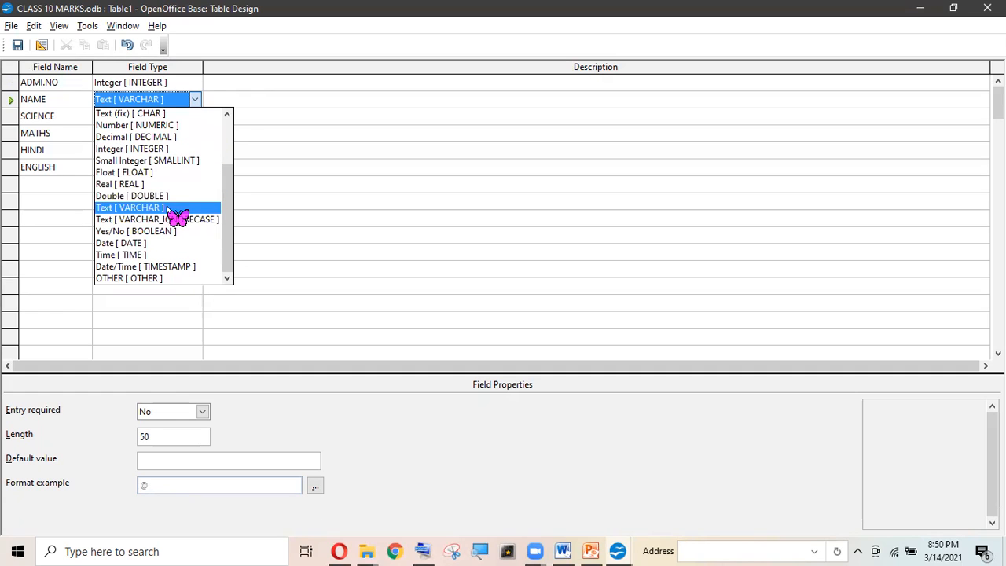
{"action": "left_click", "coordinate": [165, 115]}
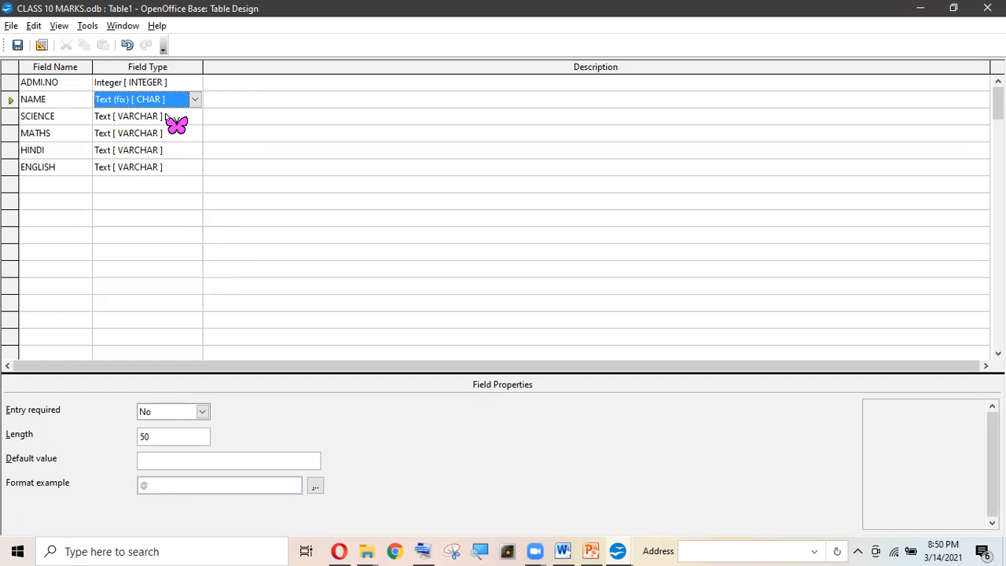
{"action": "left_click", "coordinate": [191, 117]}
{"action": "left_click", "coordinate": [194, 116]}
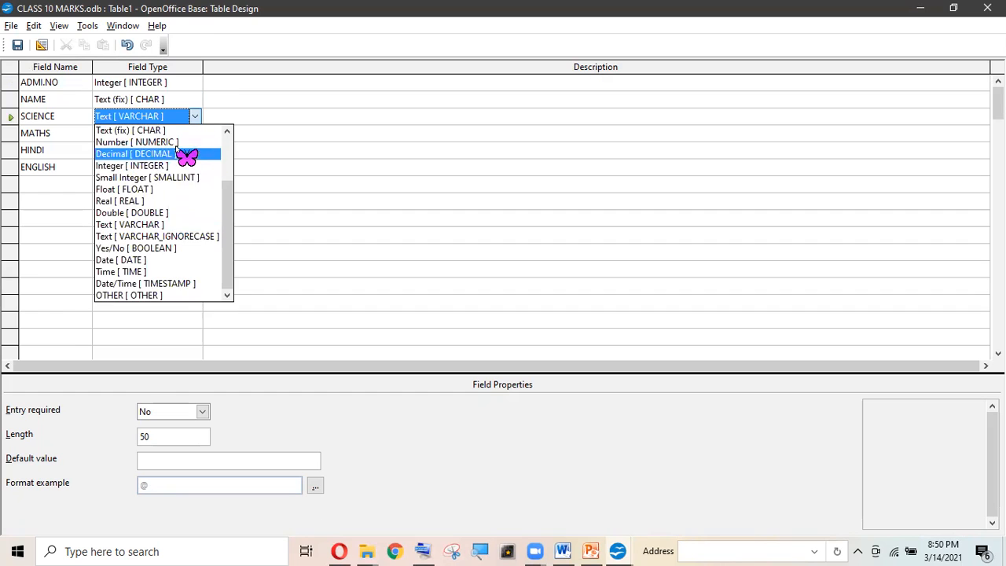
{"action": "left_click", "coordinate": [176, 143]}
Set the field type of both MATHS and HINDI to Integer [ INTEGER ]
{"action": "left_click", "coordinate": [193, 135]}
{"action": "left_click", "coordinate": [194, 133]}
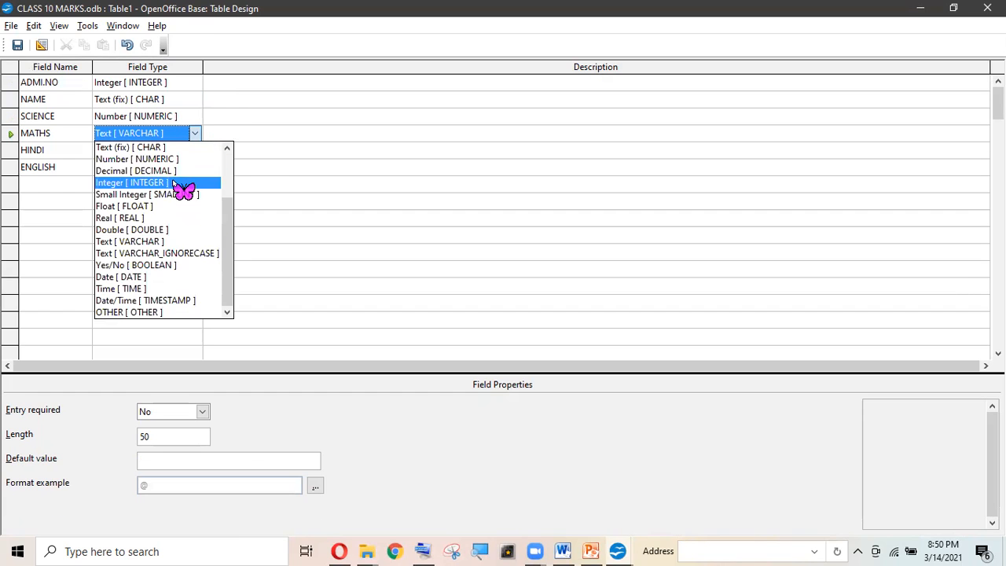
{"action": "left_click", "coordinate": [176, 185]}
{"action": "left_click", "coordinate": [194, 150]}
{"action": "left_click", "coordinate": [194, 150]}
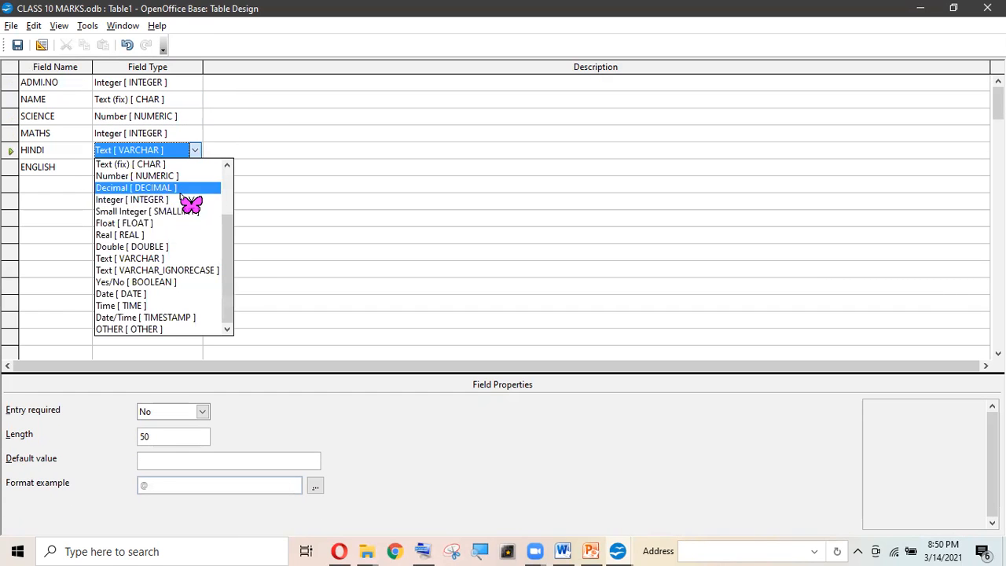
{"action": "left_click", "coordinate": [178, 200]}
Set the ENGLISH field's type to Number [ NUMERIC ]
{"action": "left_click", "coordinate": [193, 167]}
{"action": "left_click", "coordinate": [194, 168]}
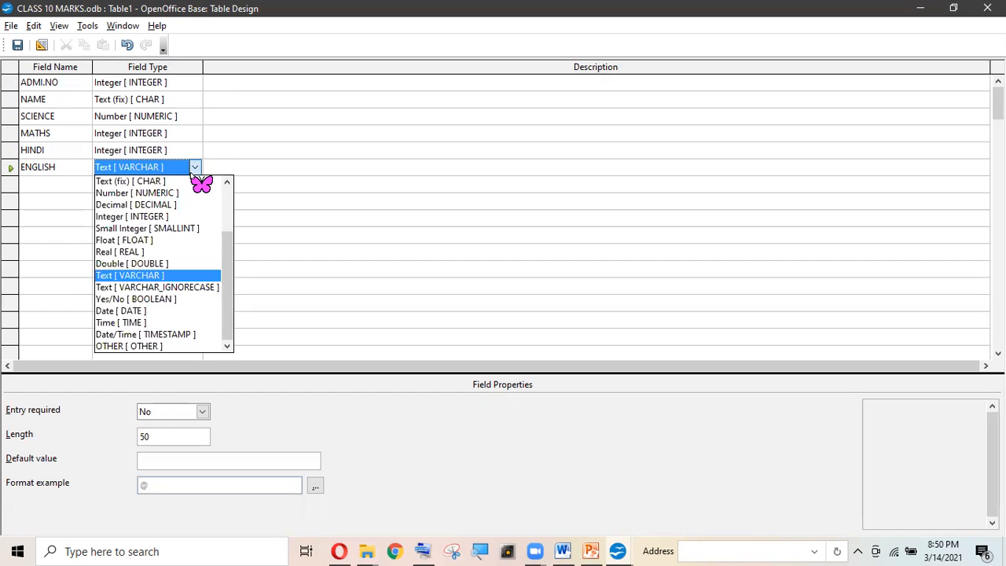
{"action": "left_click", "coordinate": [178, 193]}
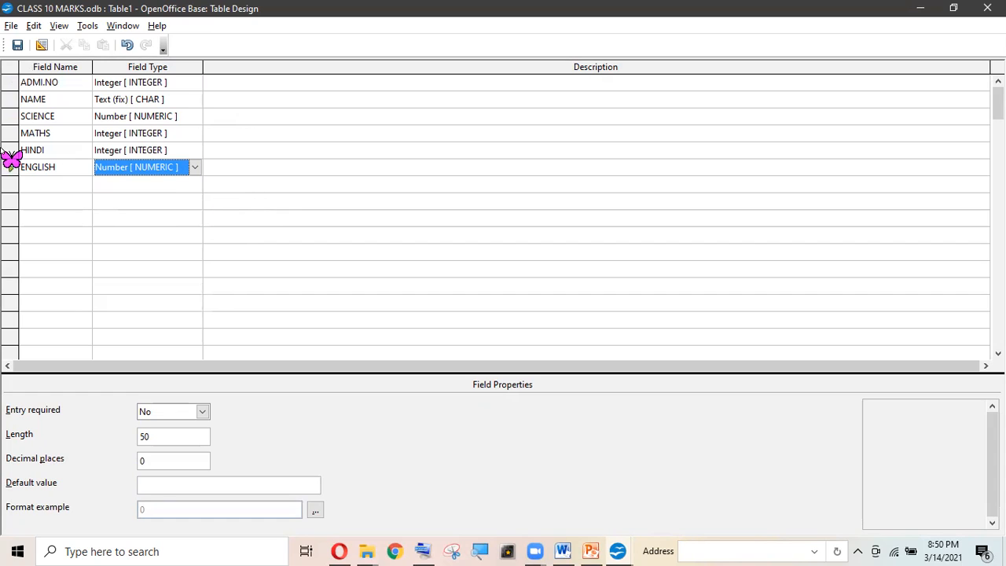
Describe ADMI.NO as THIS IS ADMISSION NUMBER, NAME as THIS IS NAME, and each of the four subject fields as THIS IS MARKS
{"action": "left_click", "coordinate": [223, 82]}
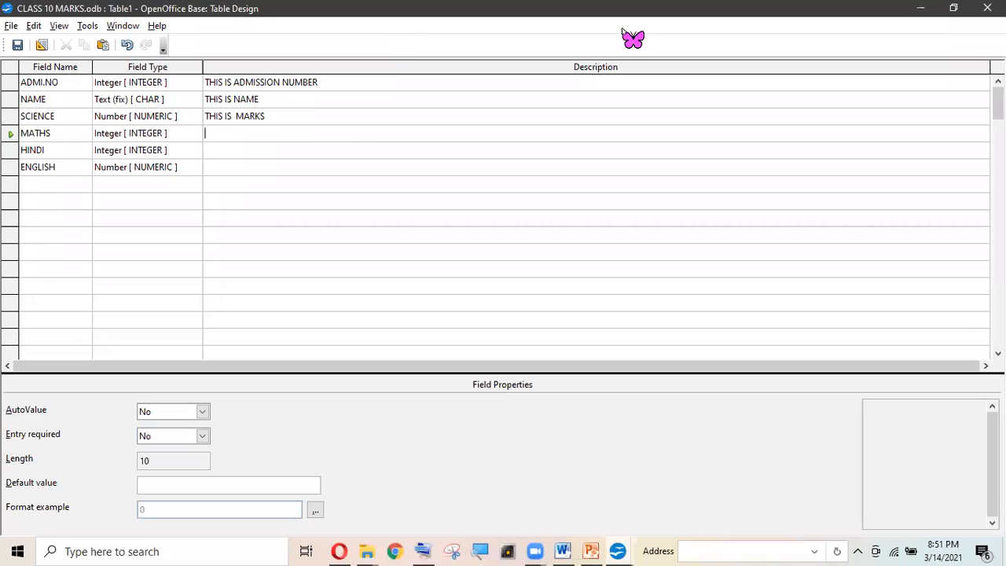
{"action": "type", "text": "THIS IS  MARKS"}
{"action": "key", "text": "Down"}
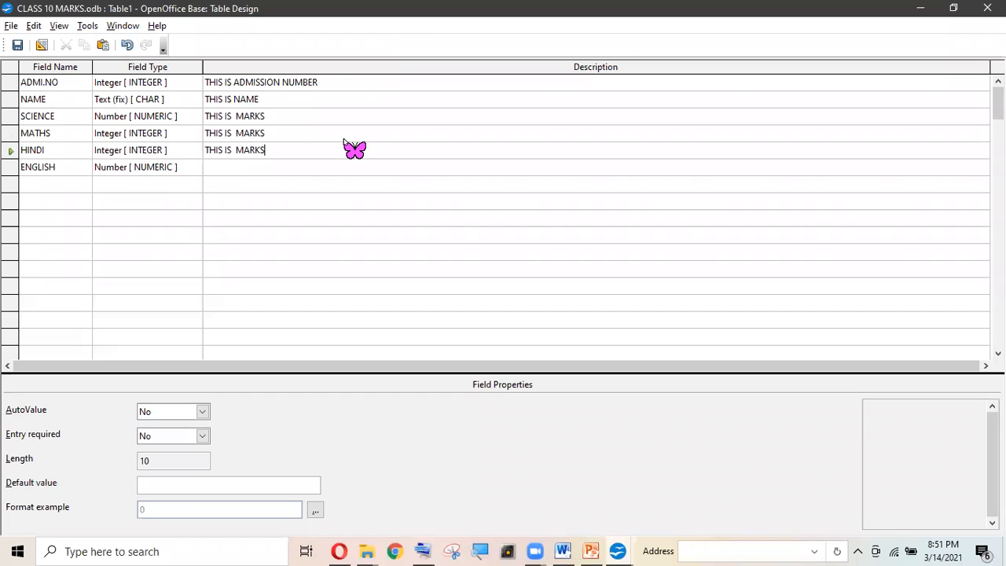
{"action": "key", "text": "Down"}
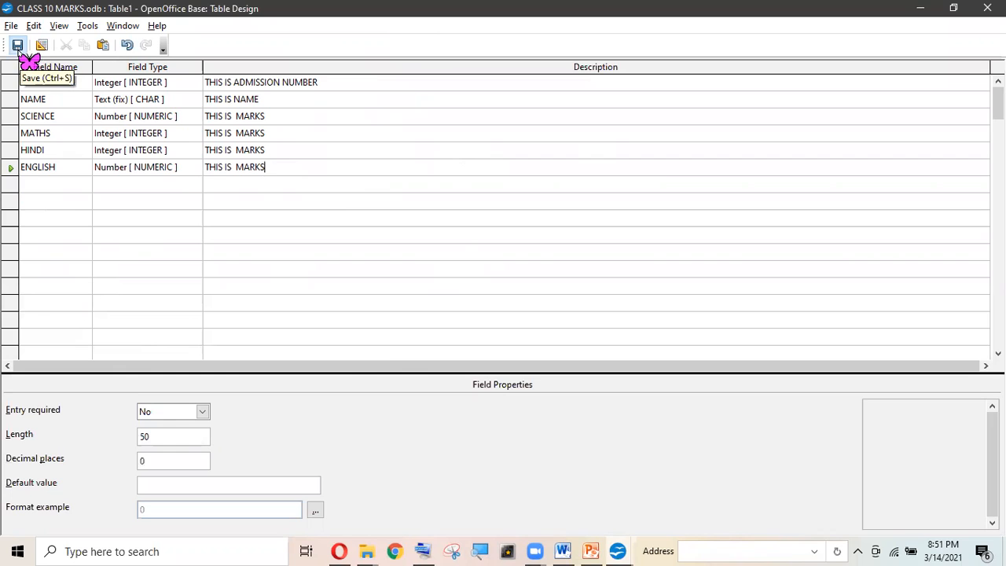
Try to save the table under the name CYCLING TEST 1, dismissing the offer to create a primary key
{"action": "left_click", "coordinate": [11, 25]}
{"action": "left_click", "coordinate": [34, 25]}
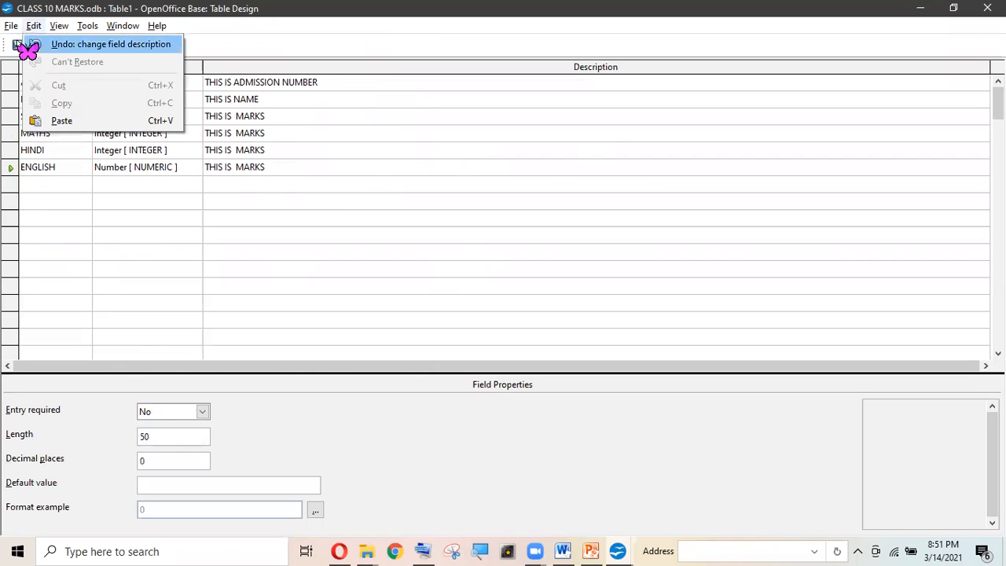
{"action": "mouse_move", "coordinate": [11, 26]}
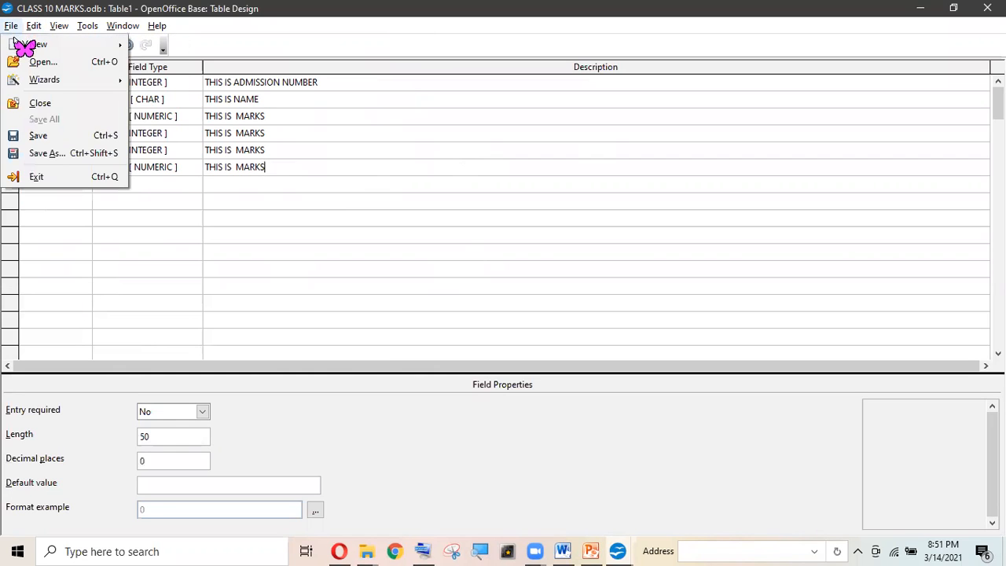
{"action": "left_click", "coordinate": [49, 136]}
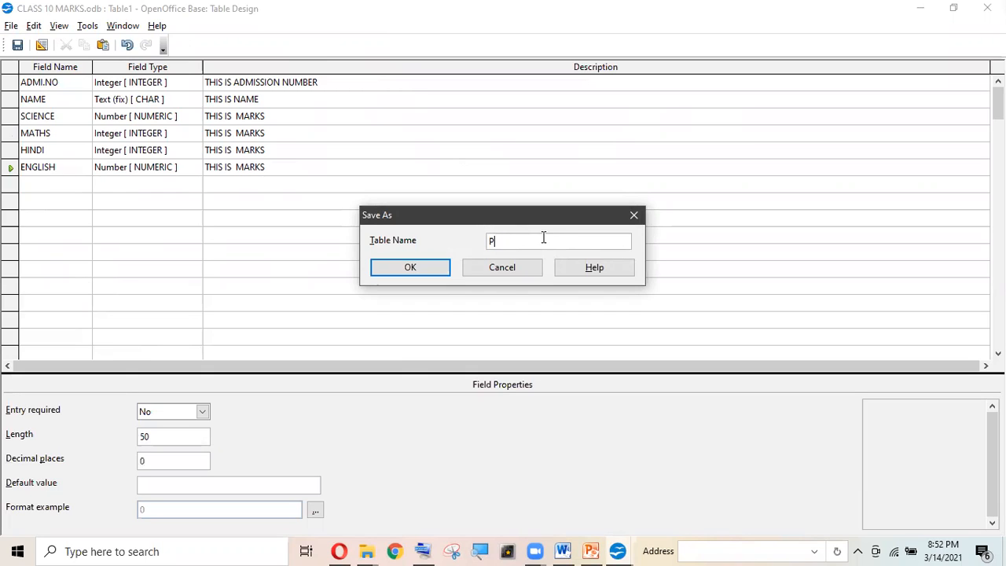
{"action": "key", "text": "BackSpace"}
{"action": "type", "text": "CYCLING TEST 1"}
{"action": "left_click", "coordinate": [414, 269]}
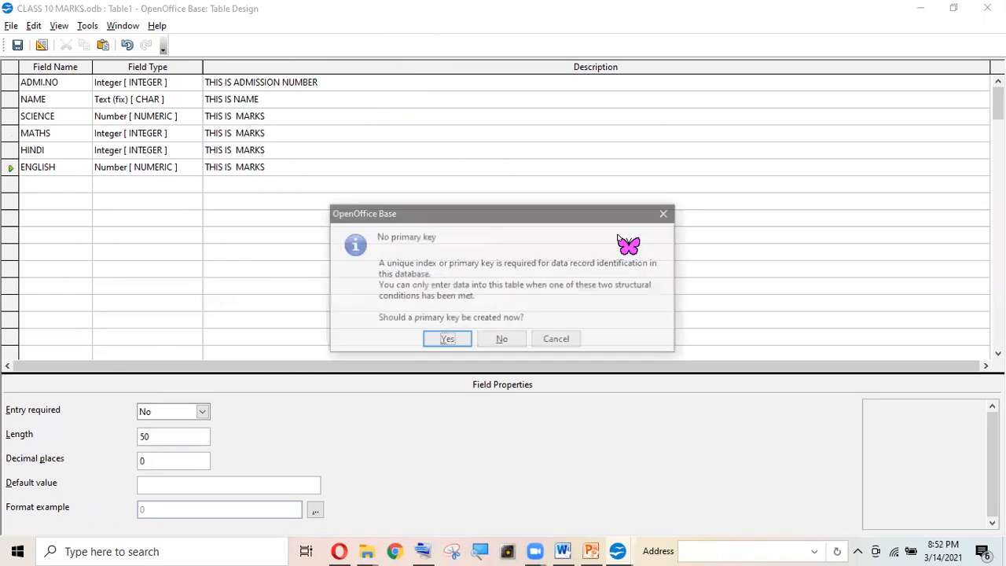
{"action": "left_click", "coordinate": [665, 219]}
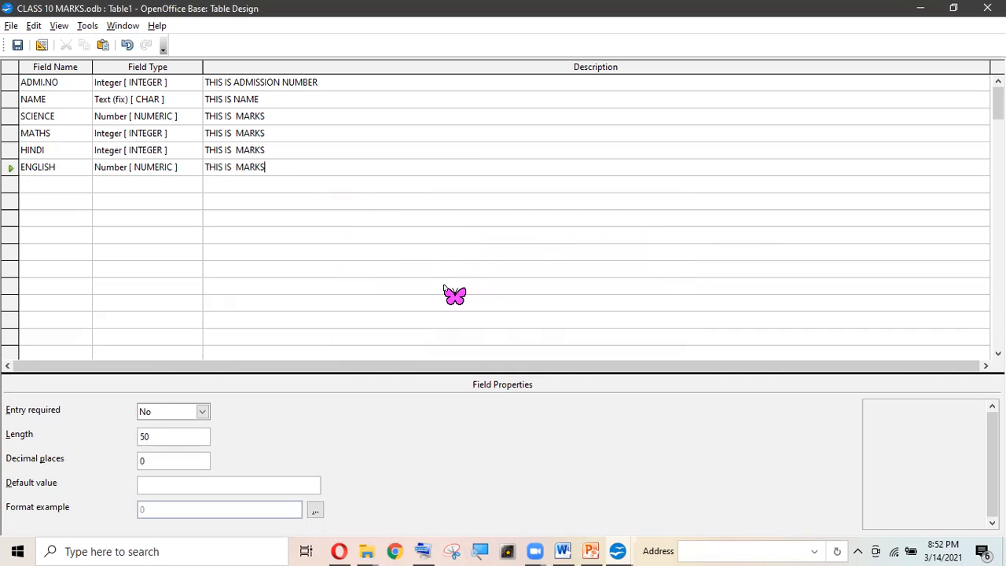
Go through the SCIENCE, ADMI.NO, NAME and MATHS rows one by one to compare them as primary key candidates
{"action": "left_click", "coordinate": [62, 116]}
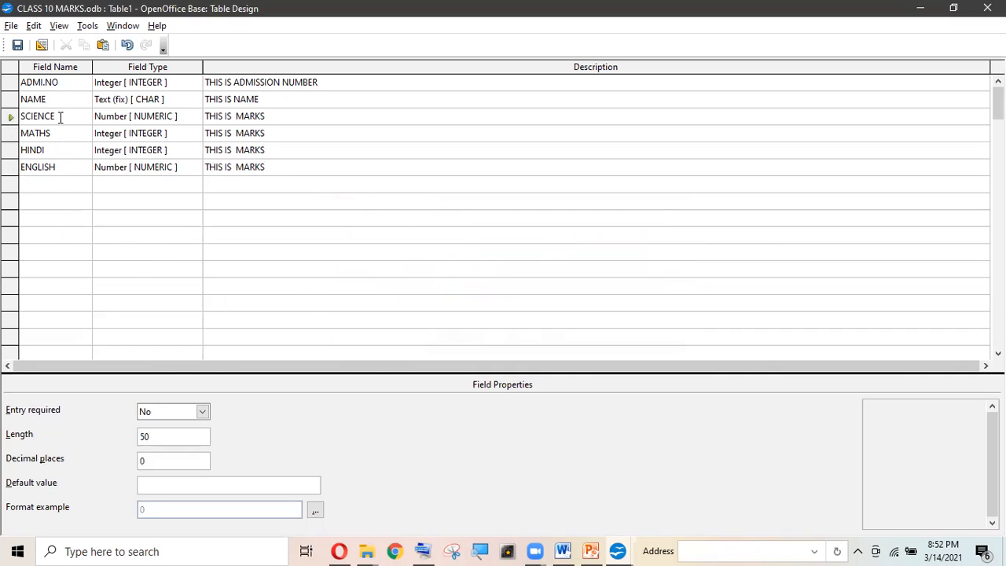
{"action": "left_click", "coordinate": [11, 116]}
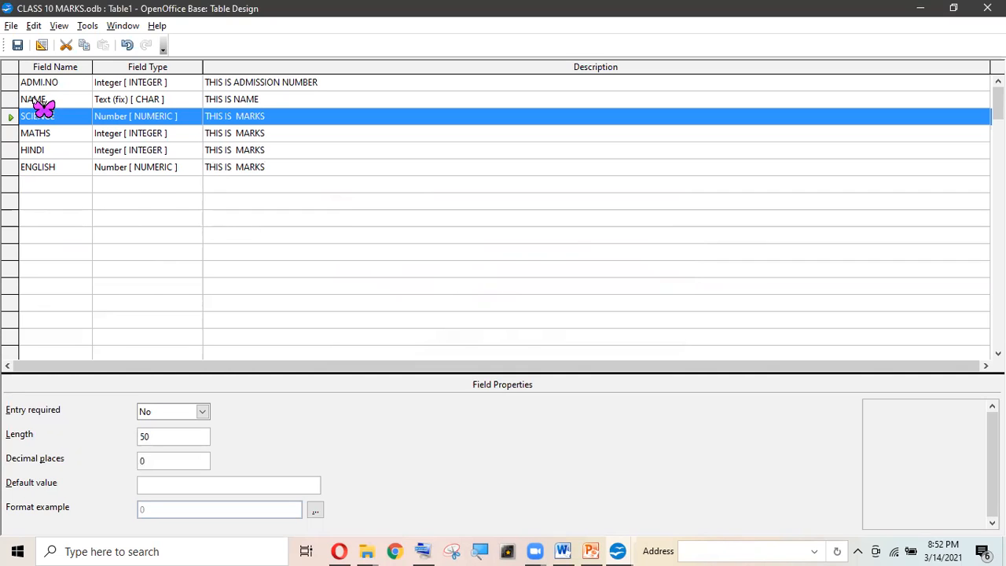
{"action": "left_click", "coordinate": [24, 82]}
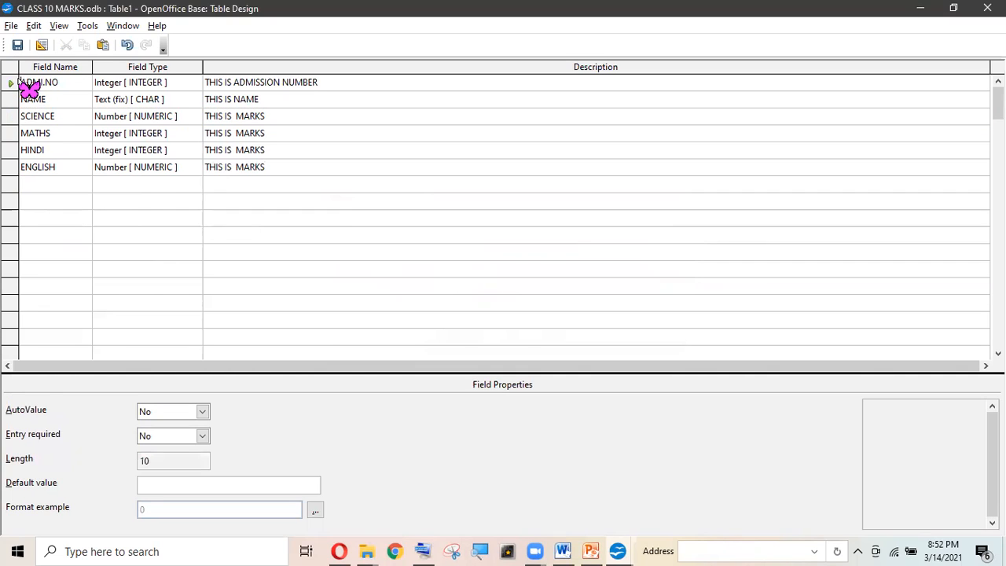
{"action": "left_click", "coordinate": [8, 83]}
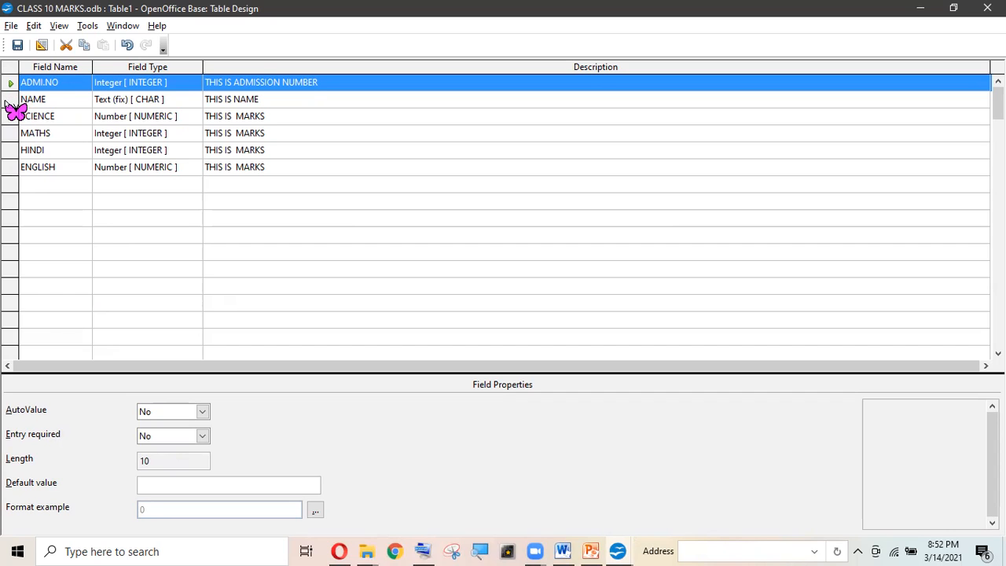
{"action": "left_click", "coordinate": [9, 100]}
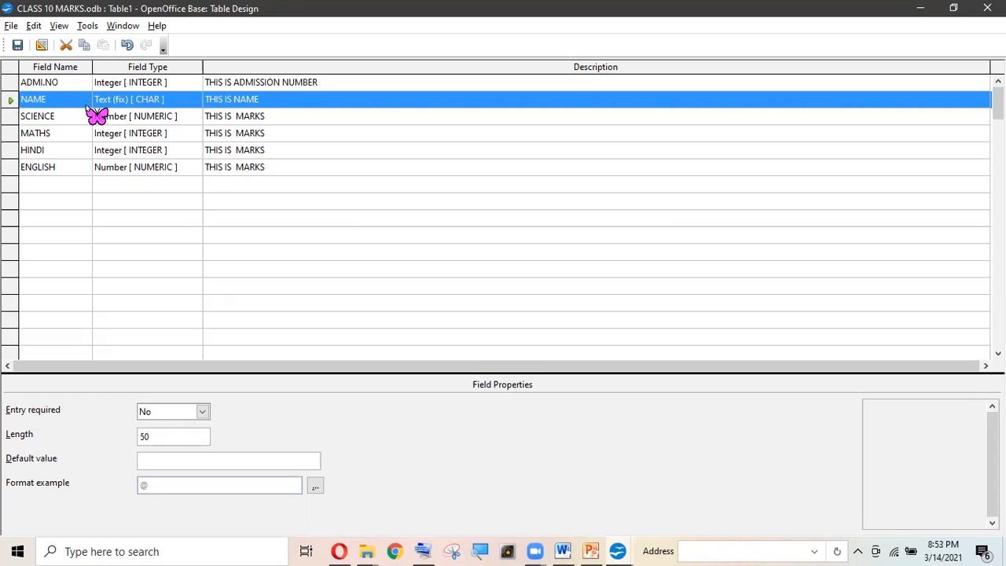
{"action": "left_click", "coordinate": [11, 122]}
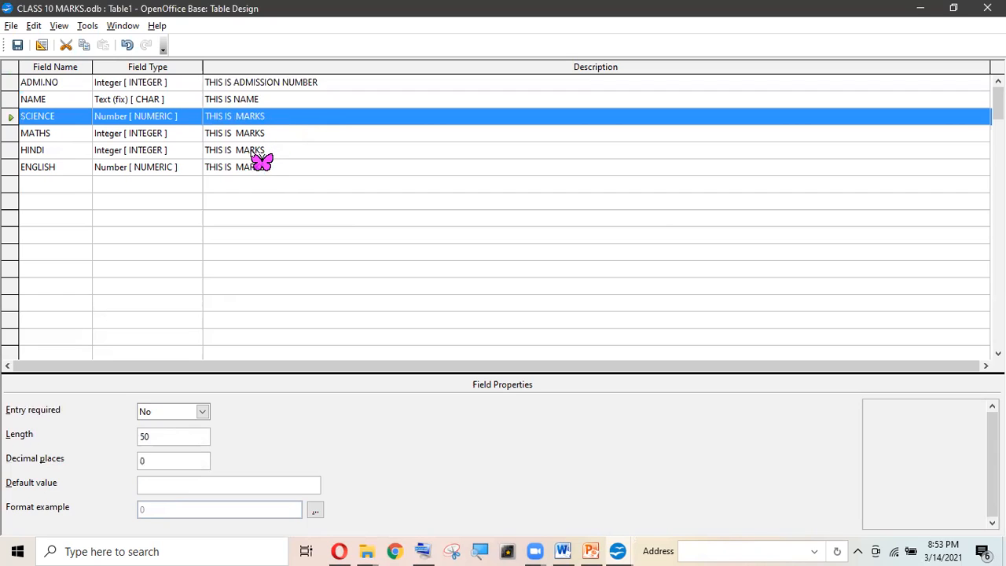
{"action": "left_click", "coordinate": [10, 138]}
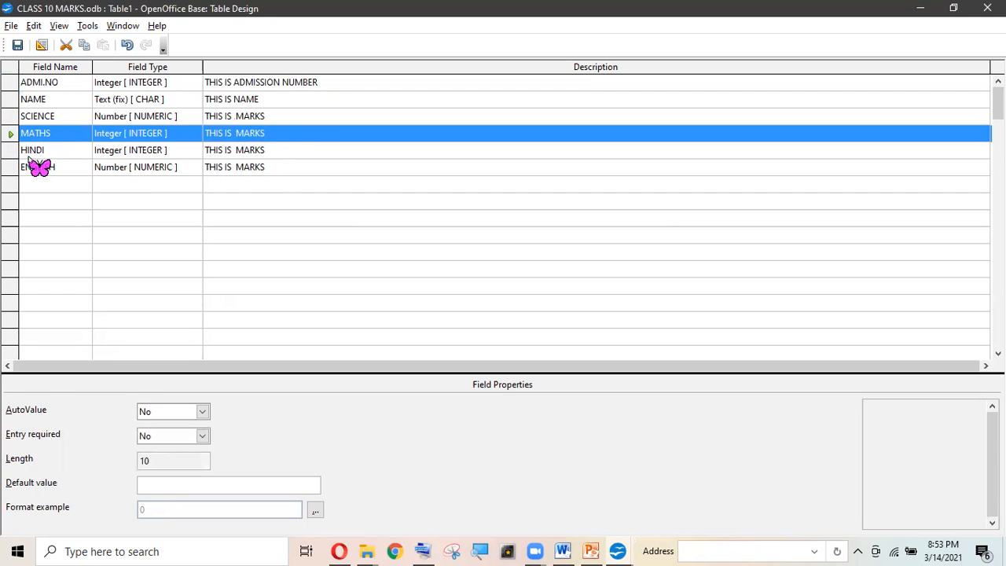
Set the ADMI.NO field as the table's primary key
{"action": "left_click", "coordinate": [17, 83]}
{"action": "right_click", "coordinate": [17, 83]}
{"action": "left_click", "coordinate": [326, 282]}
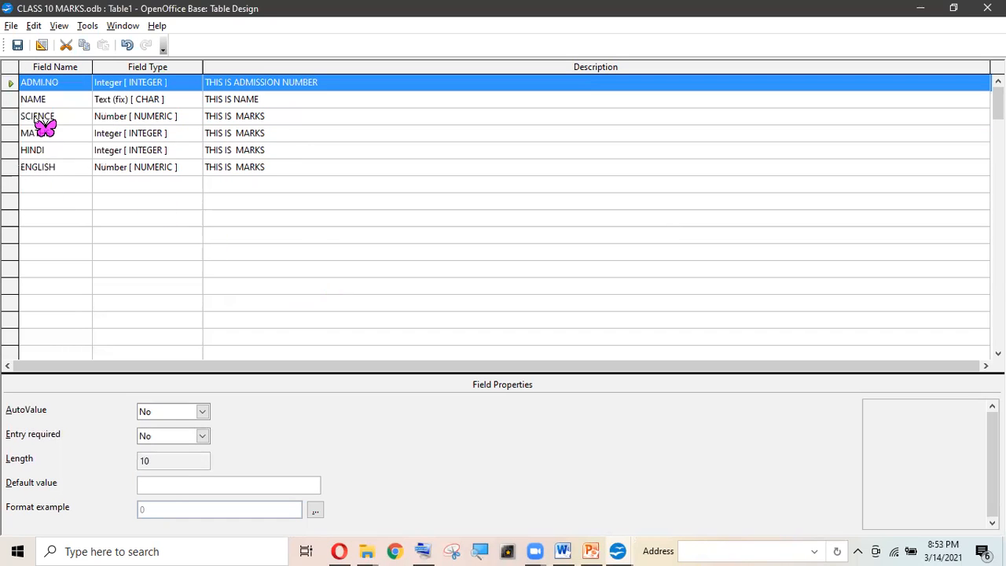
{"action": "left_click", "coordinate": [78, 197]}
{"action": "left_click", "coordinate": [6, 85]}
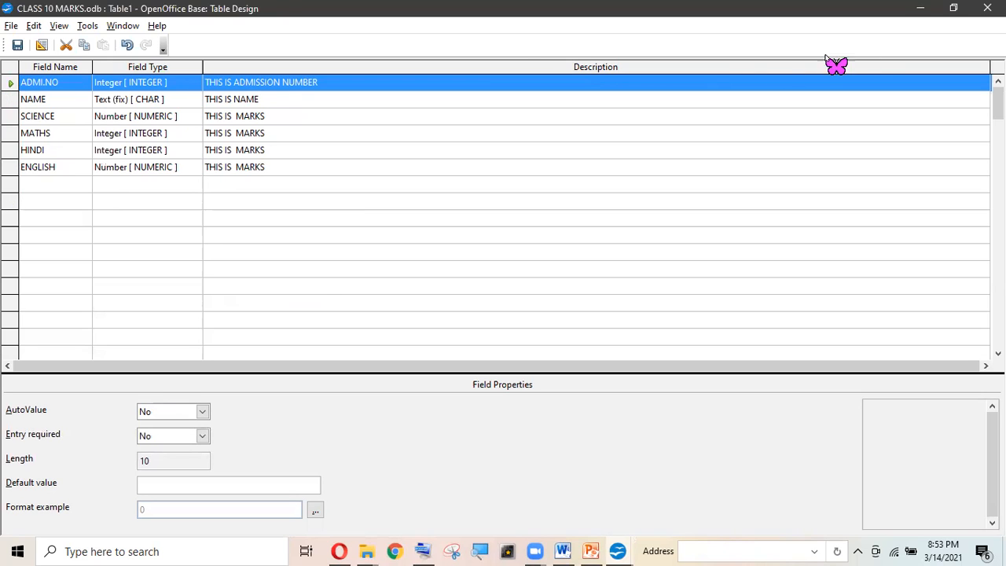
{"action": "right_click", "coordinate": [11, 84]}
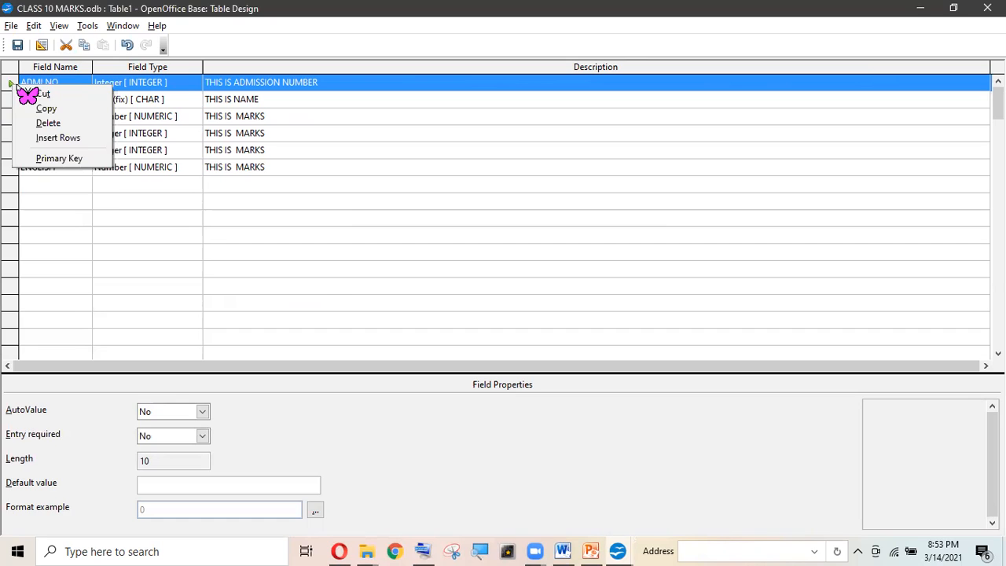
{"action": "left_click", "coordinate": [55, 160]}
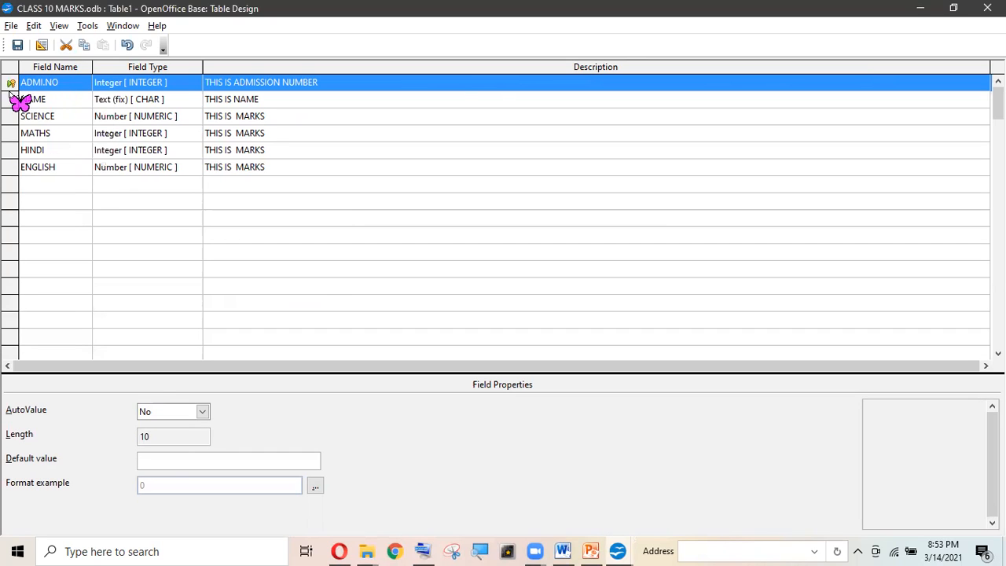
{"action": "left_click", "coordinate": [93, 203]}
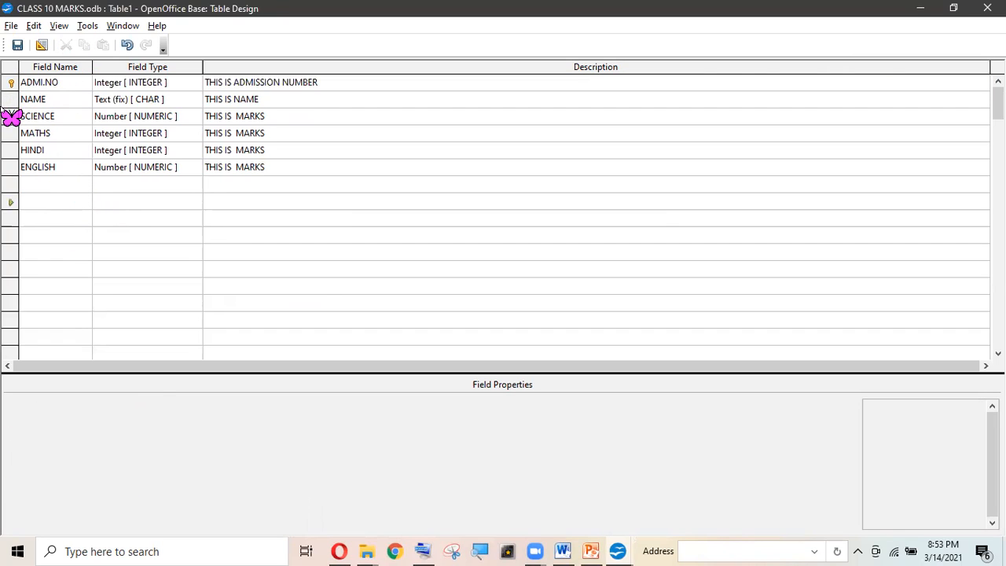
Make NAME, SCIENCE, MATHS, HINDI and ENGLISH a combined primary key, and return the primary key to ADMI.NO alone
{"action": "left_click", "coordinate": [11, 116]}
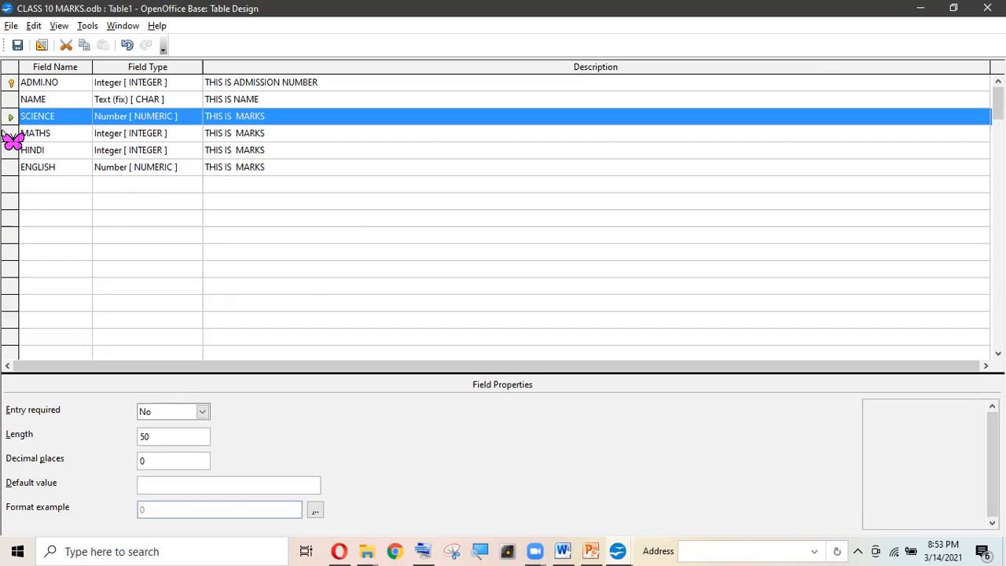
{"action": "left_click", "coordinate": [8, 133]}
{"action": "left_click", "coordinate": [8, 122]}
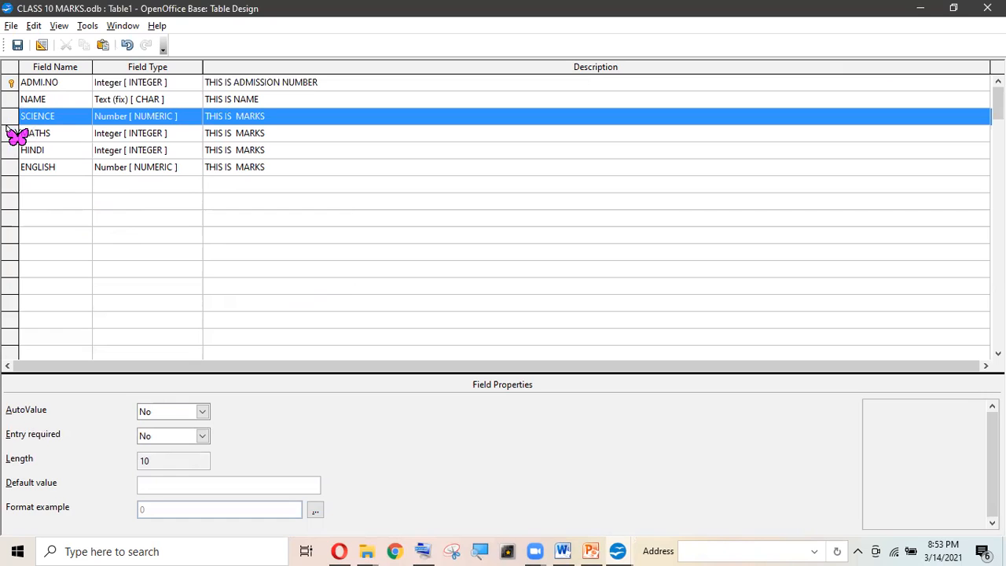
{"action": "left_click", "coordinate": [10, 134], "text": "ctrl"}
{"action": "left_click", "coordinate": [10, 150], "text": "ctrl"}
{"action": "left_click", "coordinate": [9, 167], "text": "ctrl"}
{"action": "left_click", "coordinate": [9, 101], "text": "ctrl"}
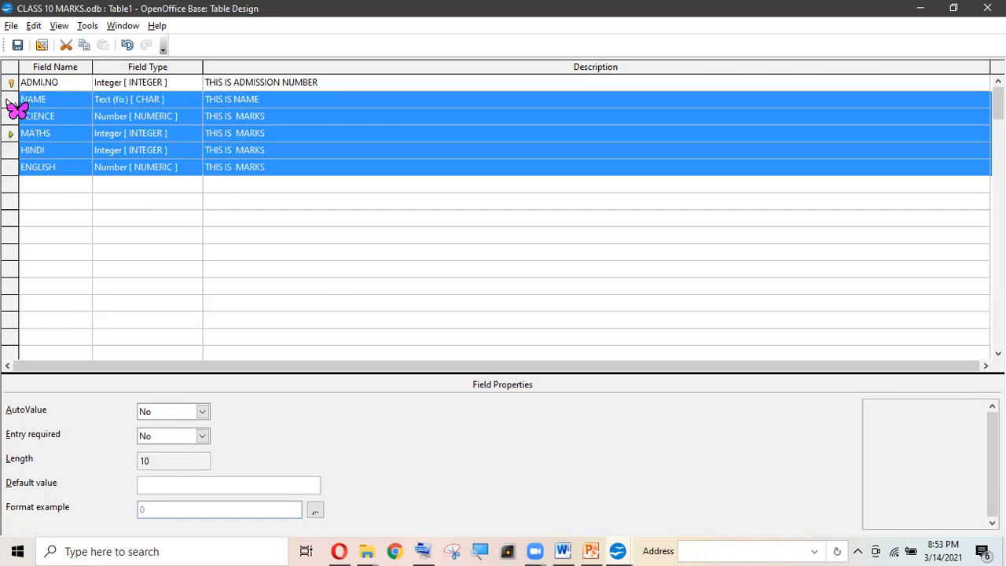
{"action": "right_click", "coordinate": [14, 117]}
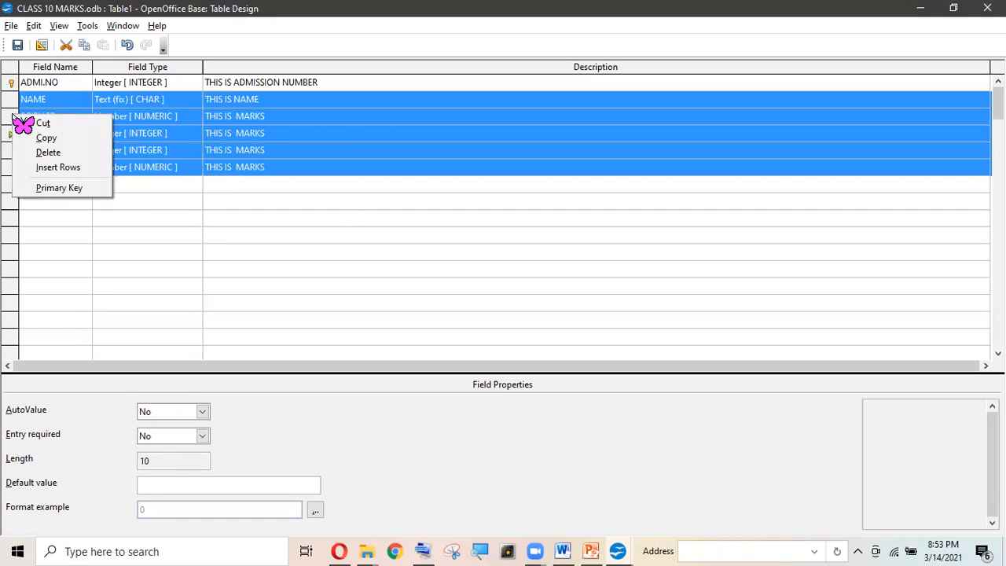
{"action": "left_click", "coordinate": [59, 189]}
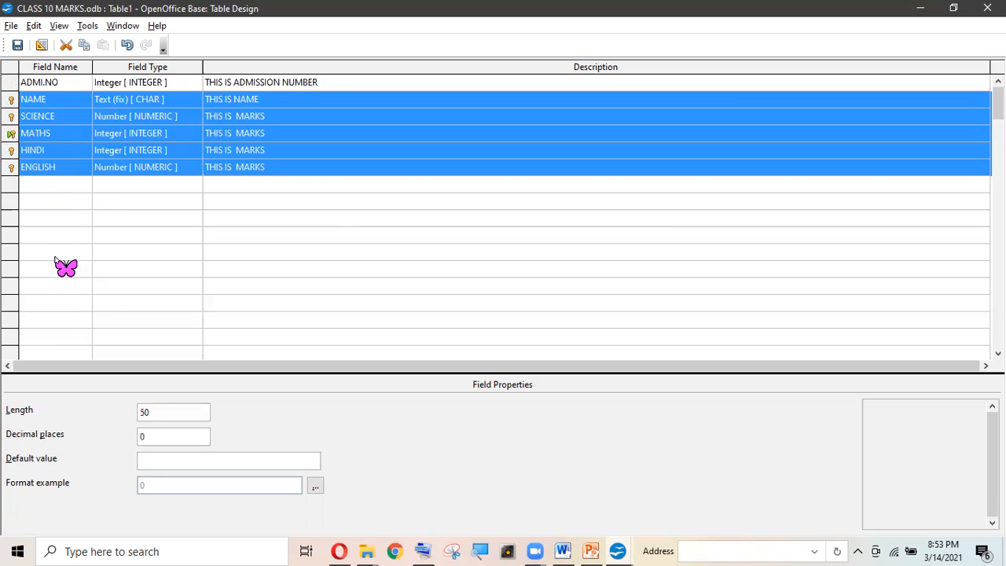
{"action": "right_click", "coordinate": [10, 86]}
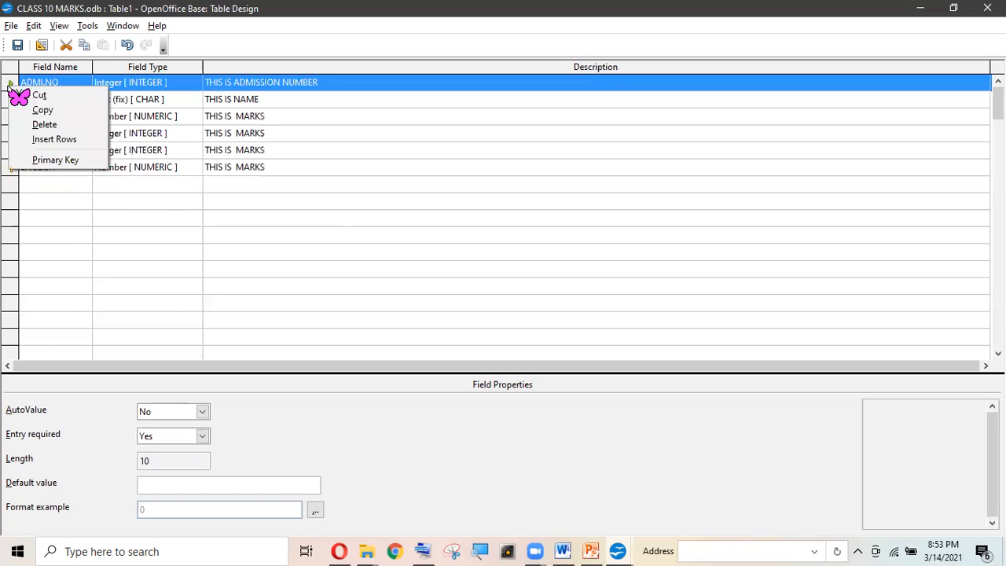
{"action": "left_click", "coordinate": [49, 159]}
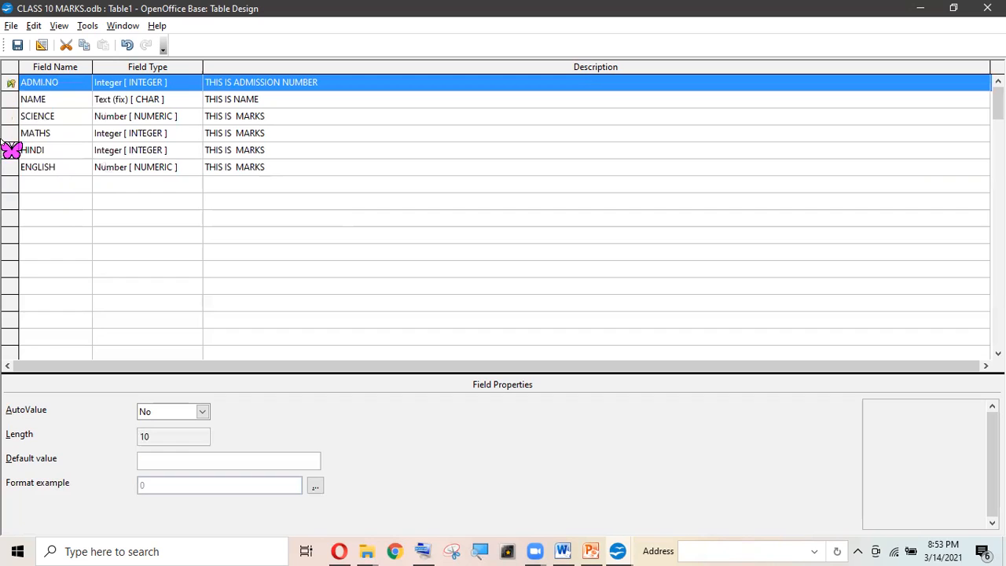
Save the table under the name CYCLIC TEST 1 and close its design window
{"action": "left_click", "coordinate": [17, 46]}
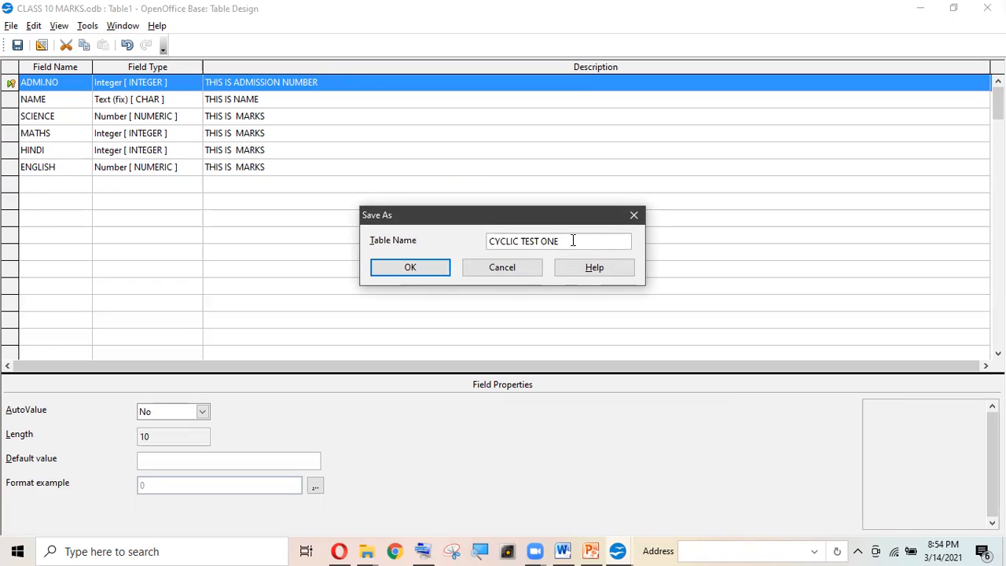
{"action": "left_click", "coordinate": [410, 268]}
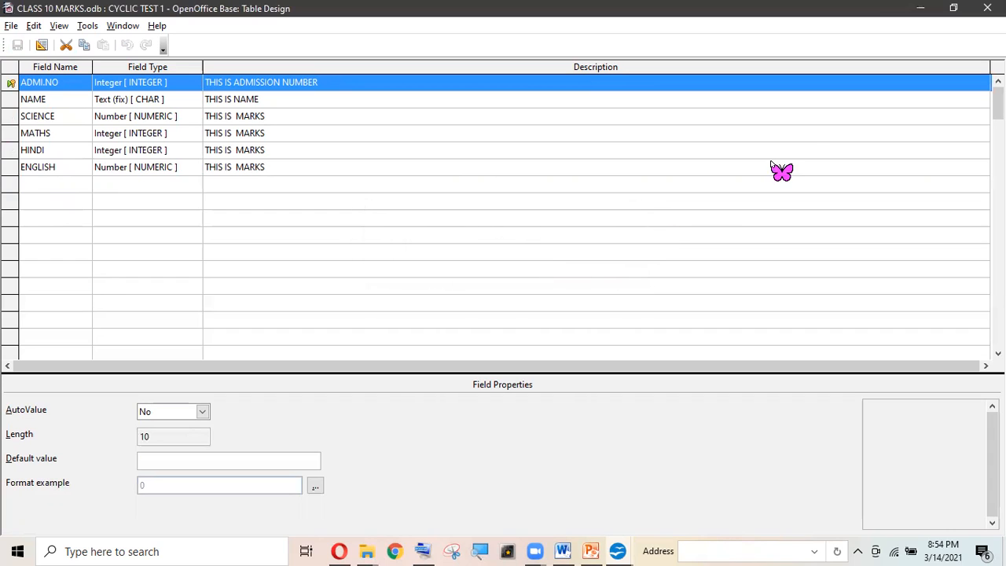
{"action": "left_click", "coordinate": [987, 8]}
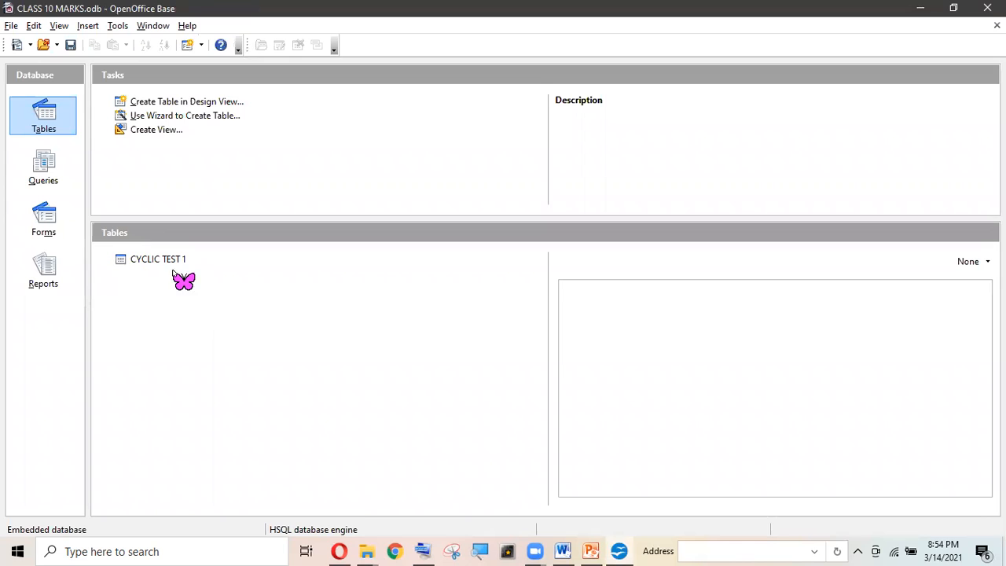
Start creating a second table with the Table Wizard and choose the Personal category
{"action": "left_click", "coordinate": [184, 115]}
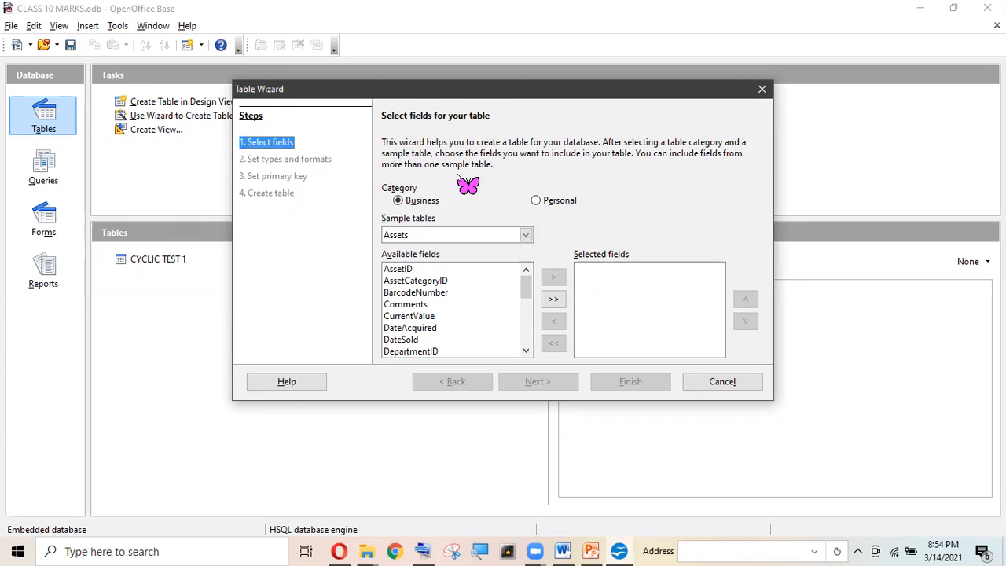
{"action": "scroll", "coordinate": [452, 301], "scroll_direction": "down", "scroll_amount": 5}
{"action": "scroll", "coordinate": [464, 303], "scroll_direction": "up", "scroll_amount": 5}
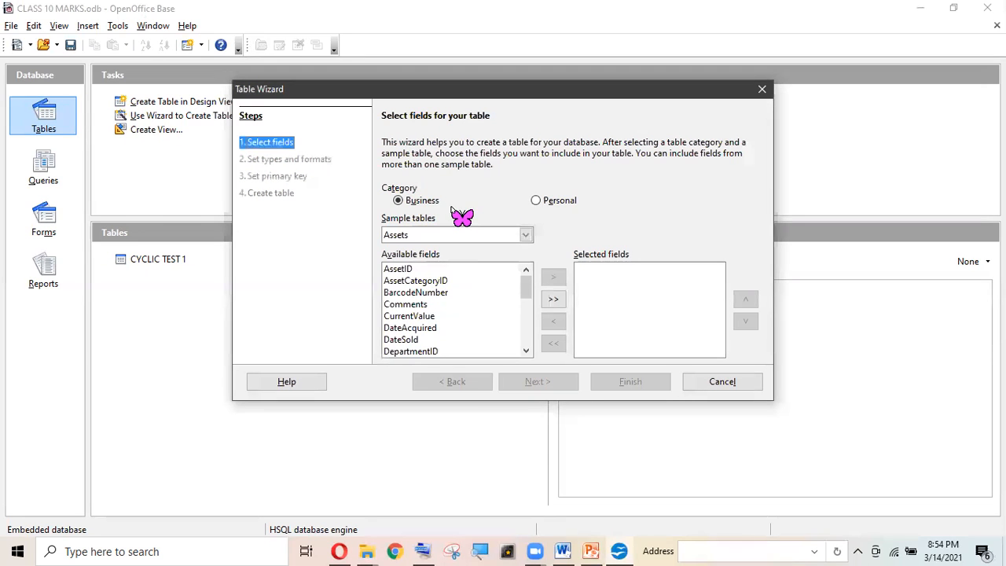
{"action": "left_click", "coordinate": [542, 201]}
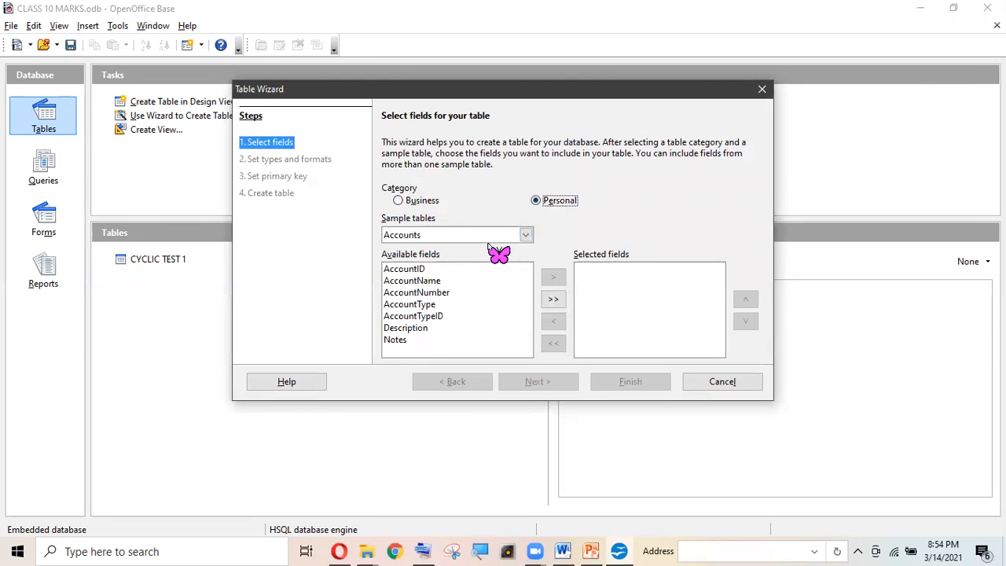
Preview the Photographs and Plants sample tables and choose Recipes as the sample table
{"action": "left_click", "coordinate": [526, 235]}
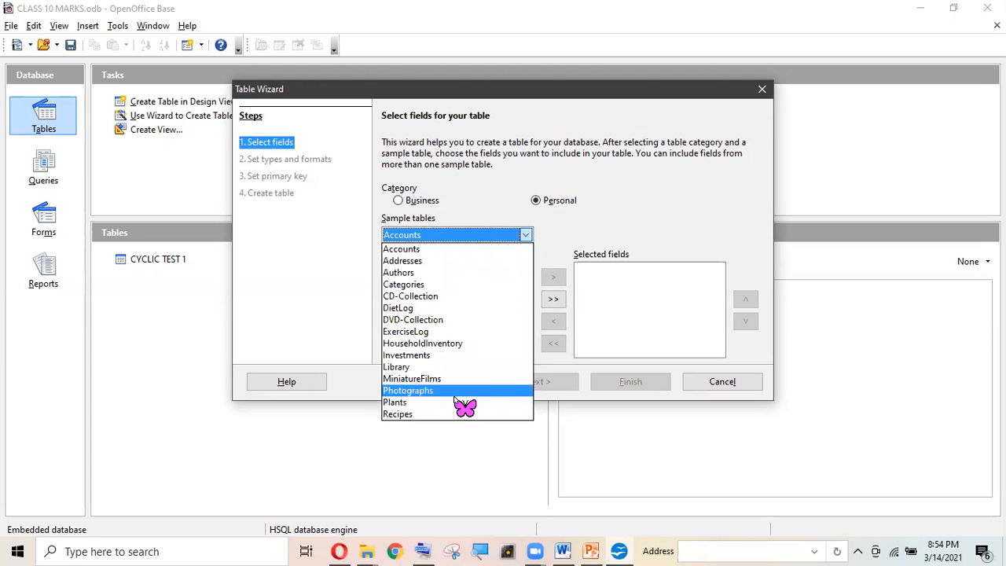
{"action": "left_click", "coordinate": [454, 391]}
{"action": "left_click", "coordinate": [526, 236]}
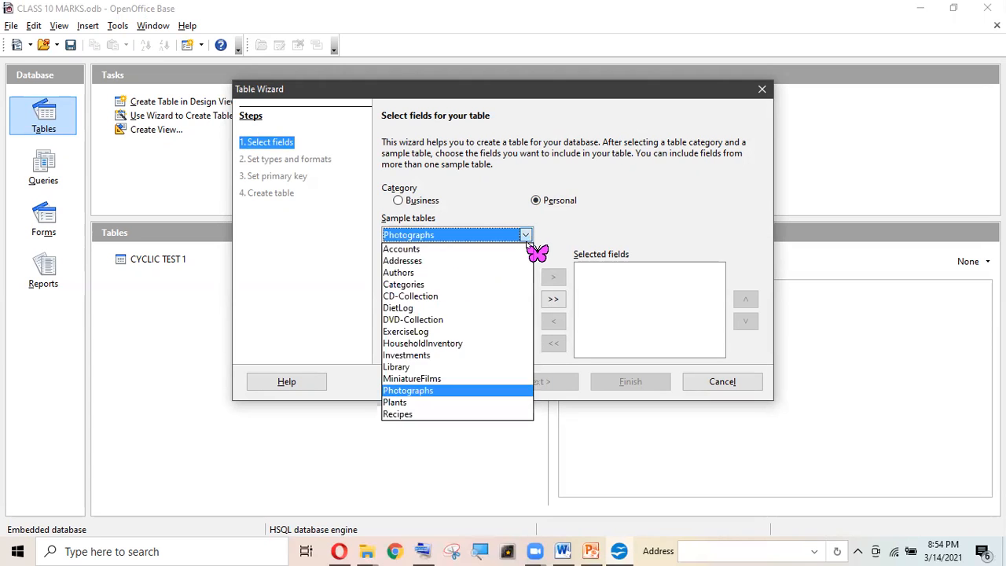
{"action": "left_click", "coordinate": [454, 404]}
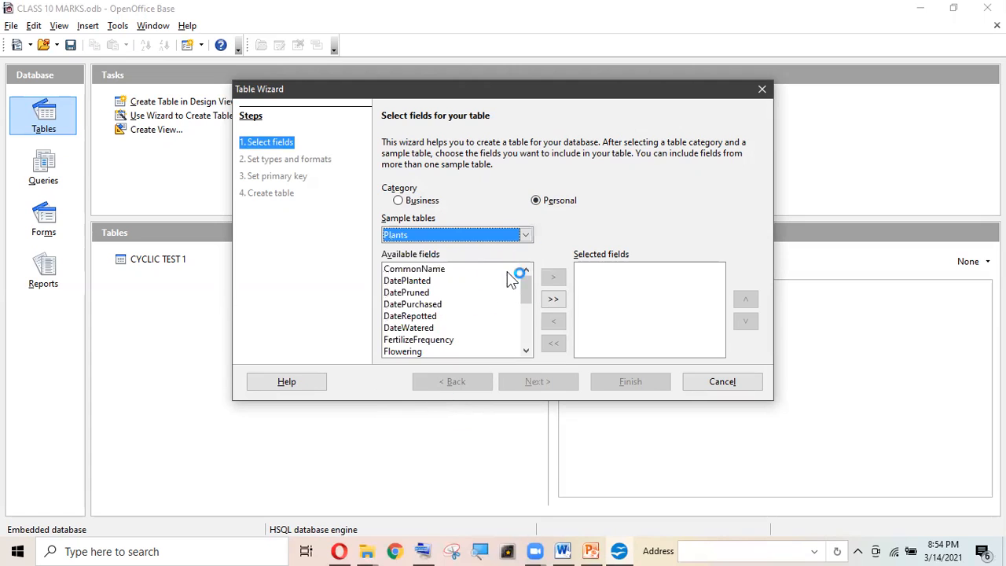
{"action": "left_click", "coordinate": [525, 235]}
{"action": "left_click", "coordinate": [457, 415]}
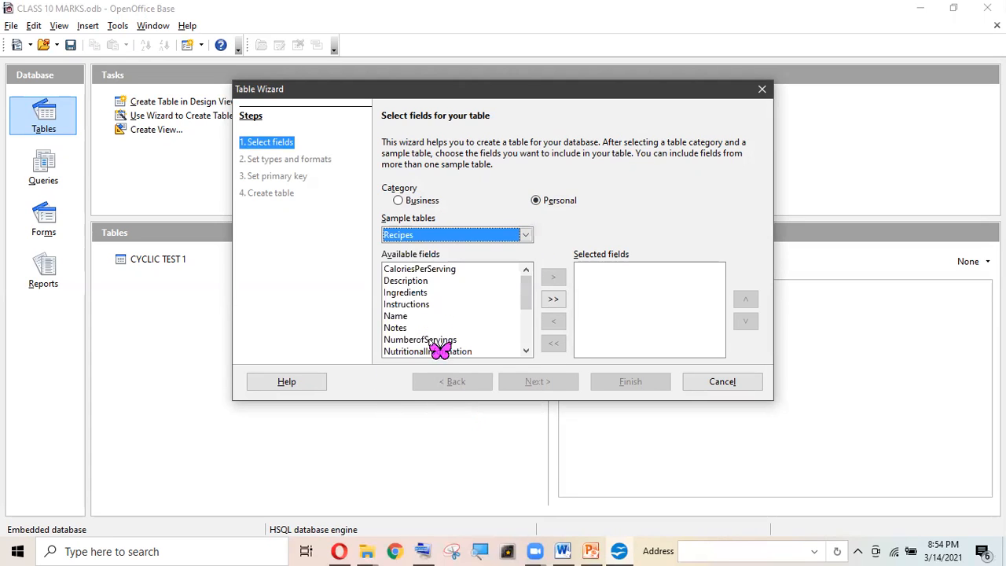
Look through the available Recipes fields, add all of them to the selected fields, and remove them all again
{"action": "scroll", "coordinate": [448, 315], "scroll_direction": "down", "scroll_amount": 3}
{"action": "scroll", "coordinate": [460, 299], "scroll_direction": "up", "scroll_amount": 2}
{"action": "scroll", "coordinate": [460, 297], "scroll_direction": "up", "scroll_amount": 1}
{"action": "scroll", "coordinate": [465, 306], "scroll_direction": "down", "scroll_amount": 2}
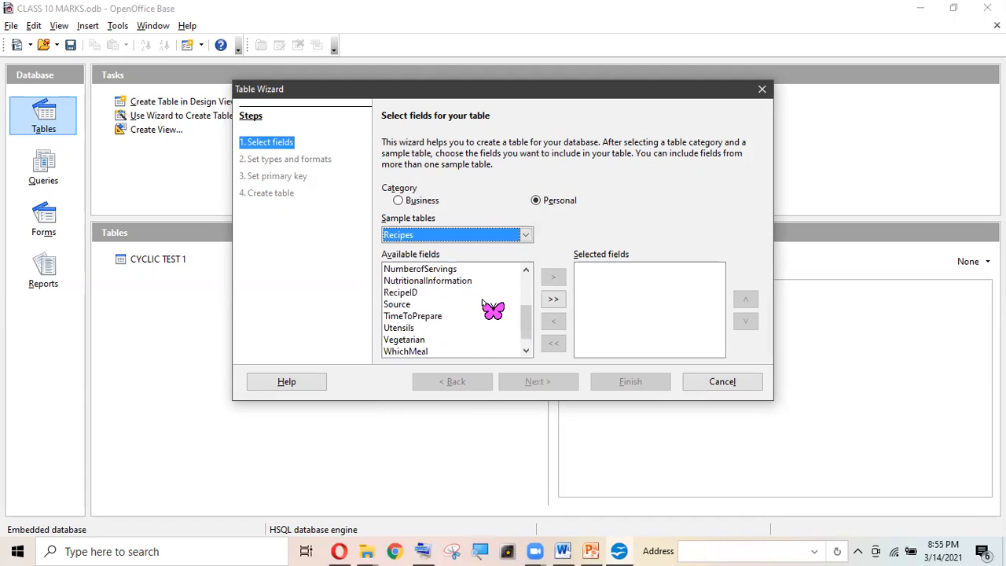
{"action": "left_click", "coordinate": [451, 292]}
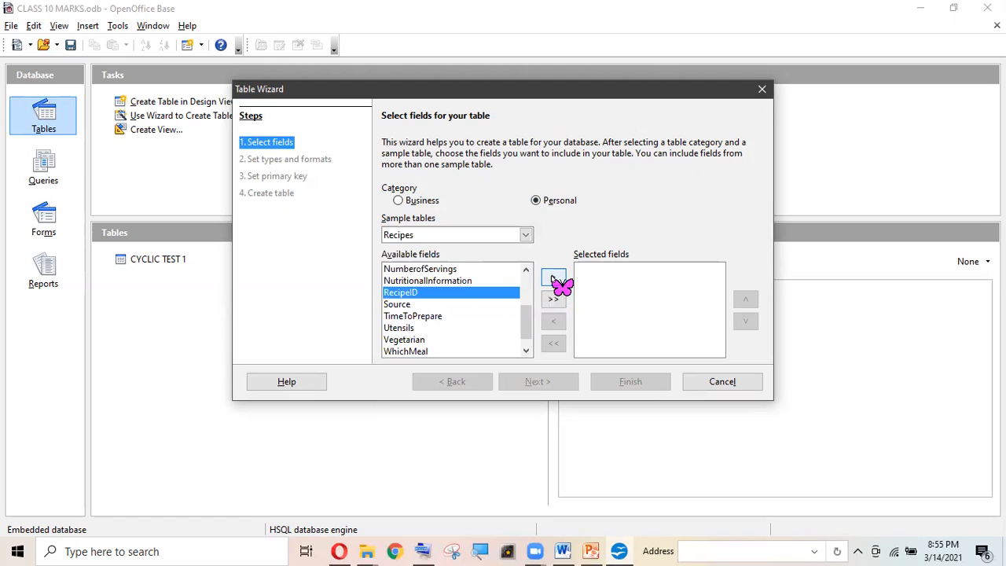
{"action": "left_click", "coordinate": [553, 298]}
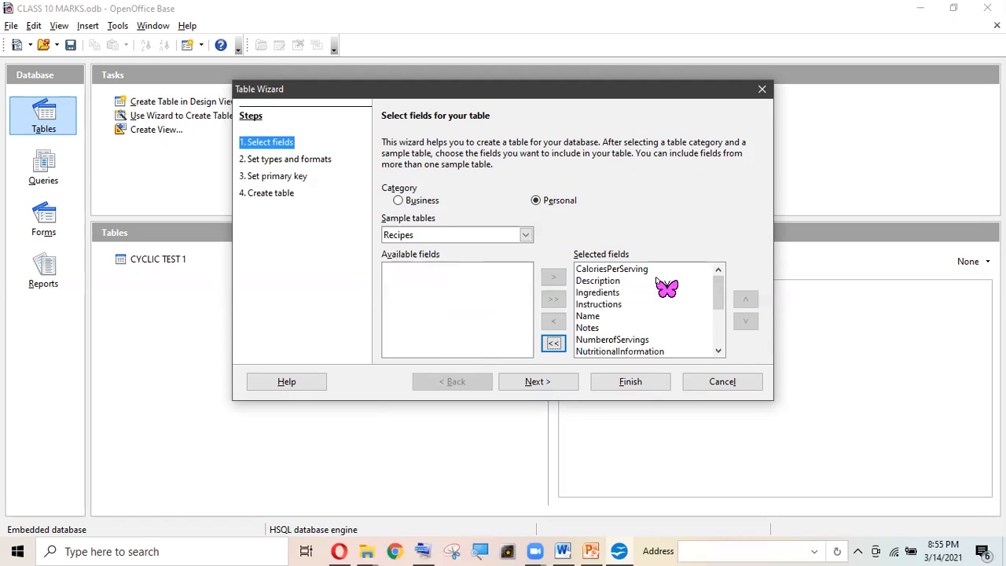
{"action": "left_click", "coordinate": [552, 343]}
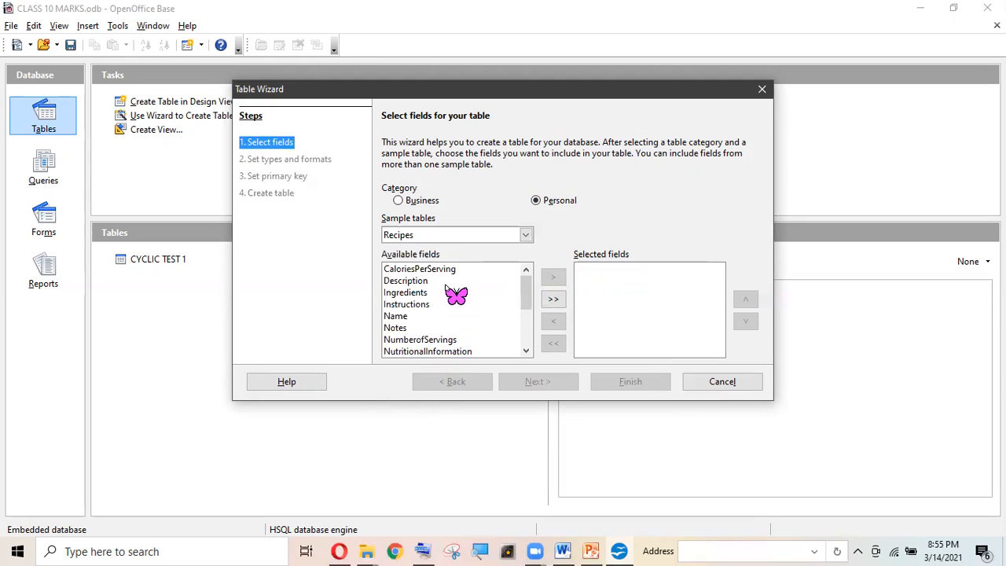
Add the RecipeID field to the new table's selected fields
{"action": "scroll", "coordinate": [519, 316], "scroll_direction": "down", "scroll_amount": 2}
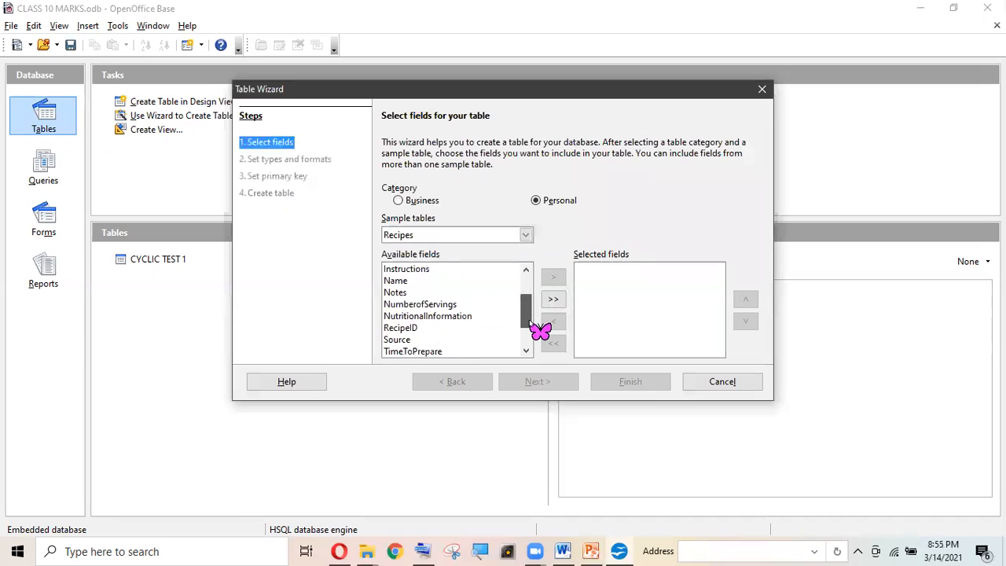
{"action": "left_click", "coordinate": [519, 316]}
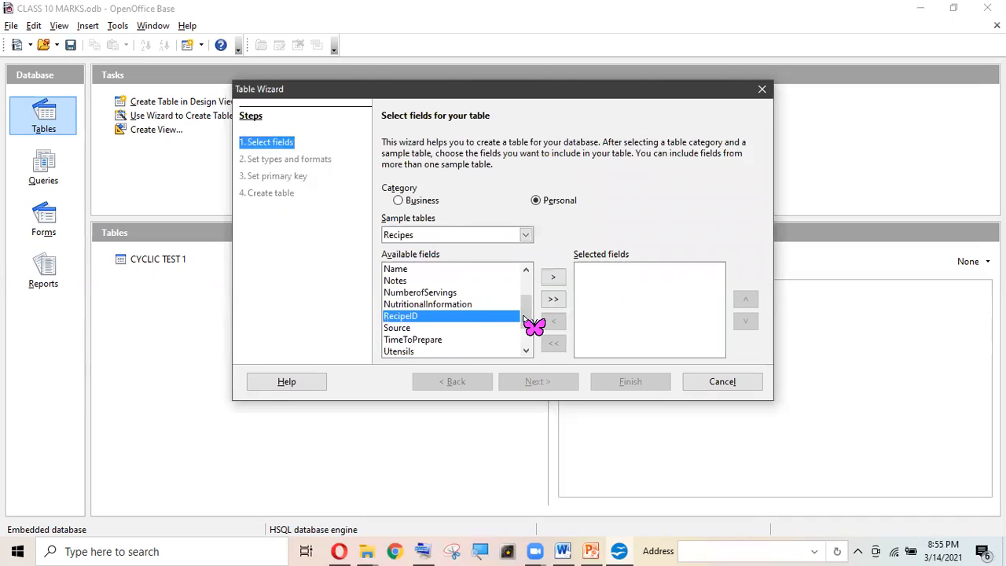
{"action": "left_click", "coordinate": [552, 277]}
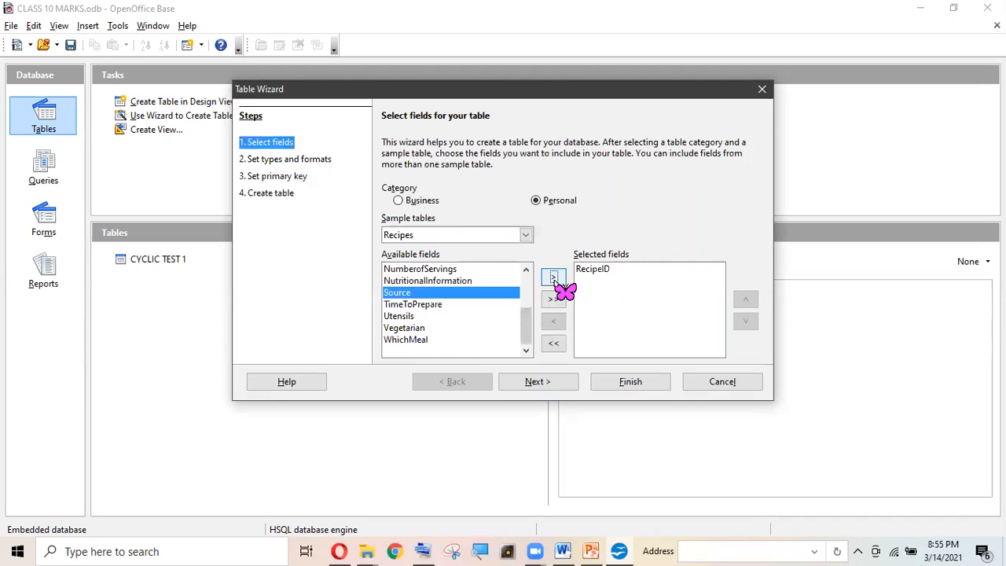
Add CaloriesPerServing, Ingredients, Name and Notes to the selected fields together and proceed to setting types and formats
{"action": "scroll", "coordinate": [532, 334], "scroll_direction": "up", "scroll_amount": 2}
{"action": "left_click", "coordinate": [498, 317]}
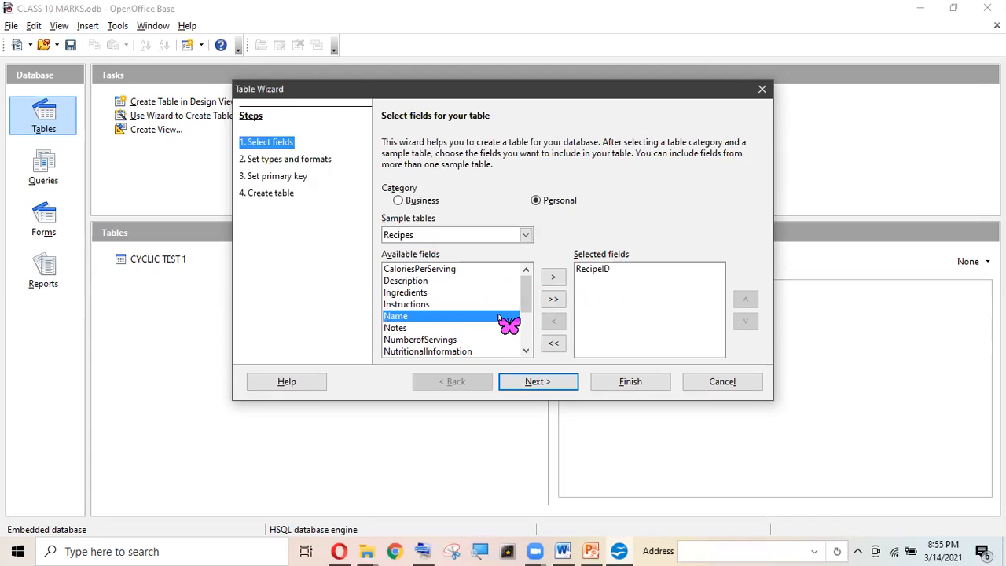
{"action": "left_click", "coordinate": [430, 328], "text": "shift"}
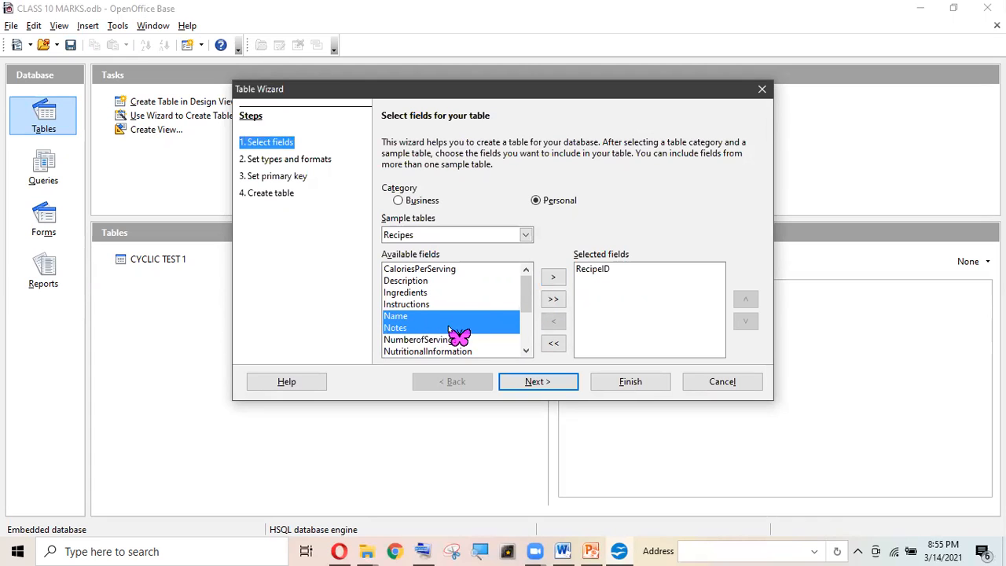
{"action": "left_click", "coordinate": [416, 292], "text": "ctrl"}
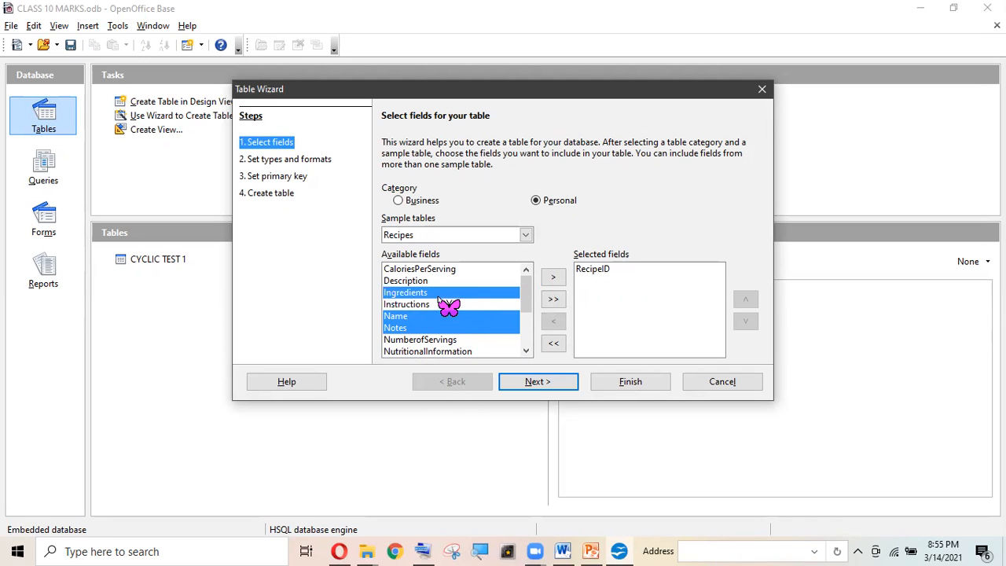
{"action": "left_click", "coordinate": [448, 271], "text": "ctrl"}
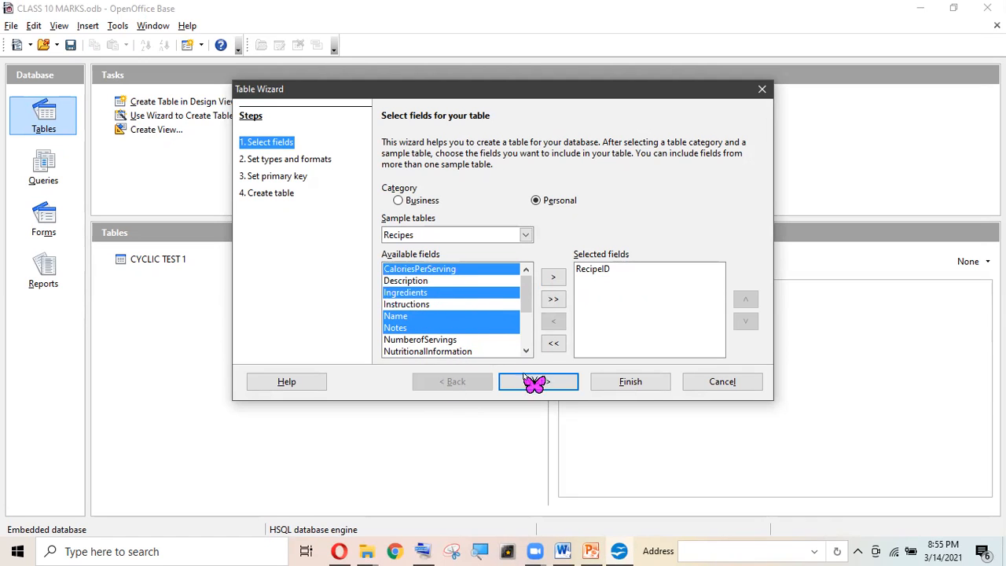
{"action": "left_click", "coordinate": [553, 279]}
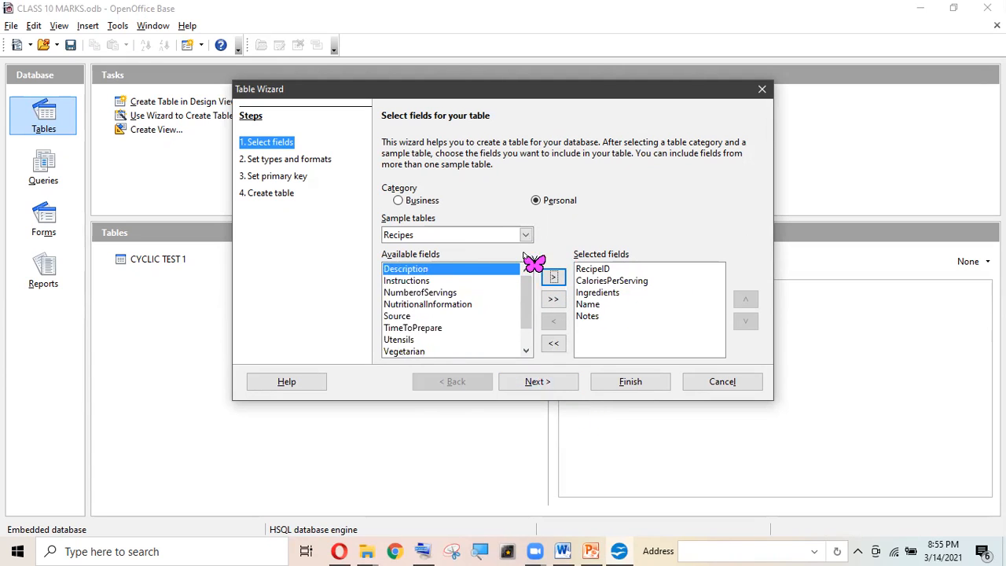
{"action": "left_click", "coordinate": [550, 385]}
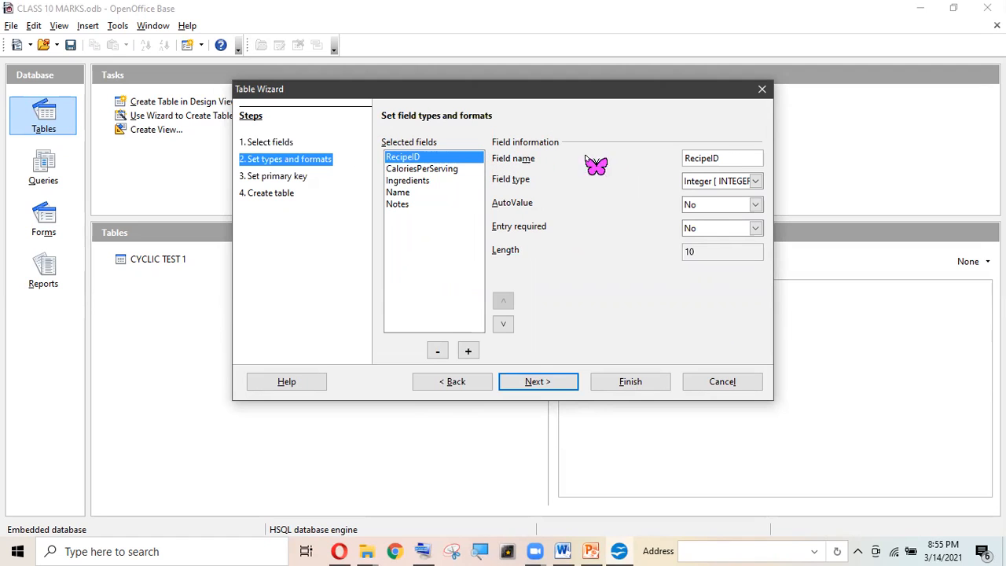
Review the field types available for RecipeID and the type and format settings of CaloriesPerServing
{"action": "left_click", "coordinate": [754, 181]}
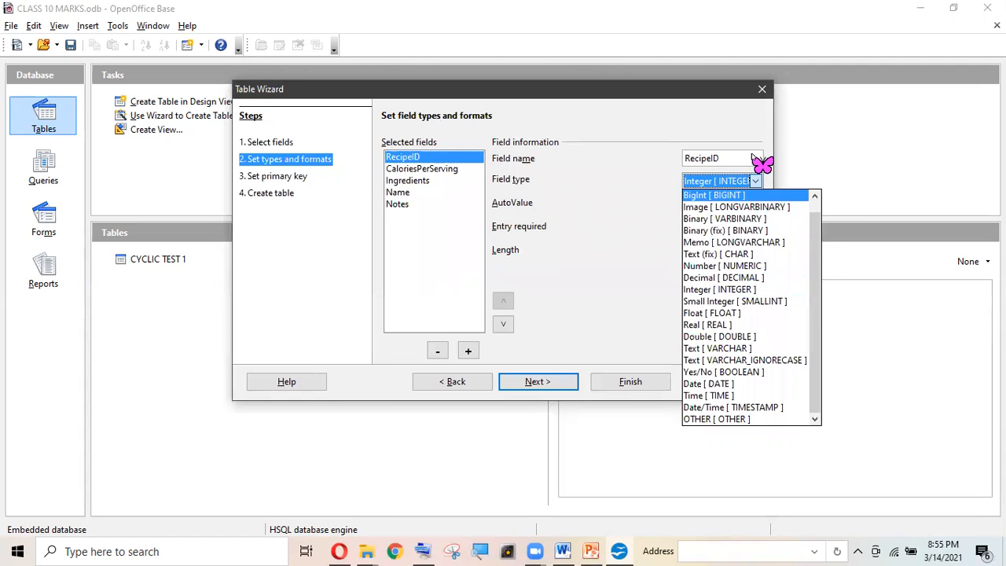
{"action": "left_click", "coordinate": [603, 157]}
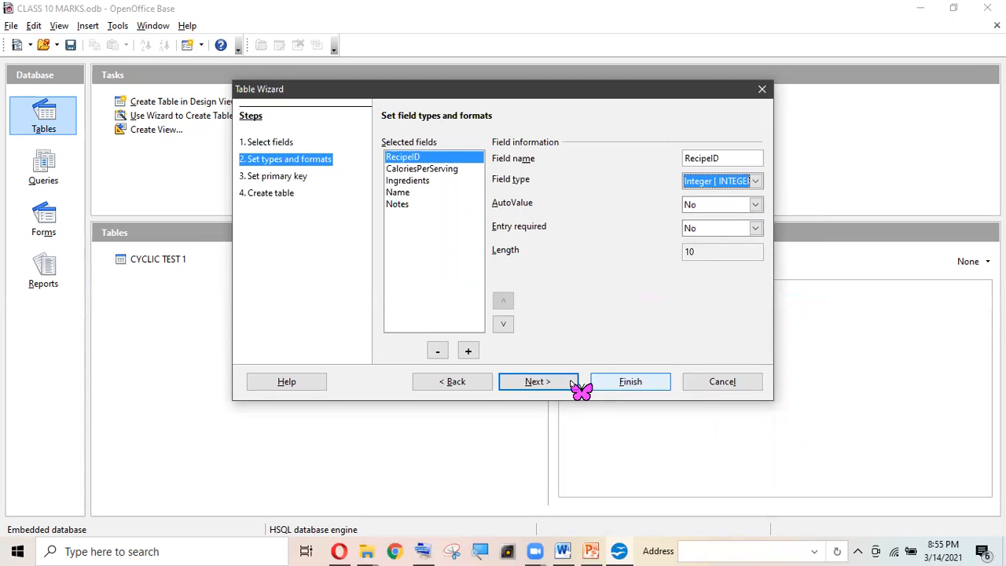
{"action": "left_click", "coordinate": [543, 377]}
{"action": "left_click", "coordinate": [471, 382]}
{"action": "left_click", "coordinate": [417, 168]}
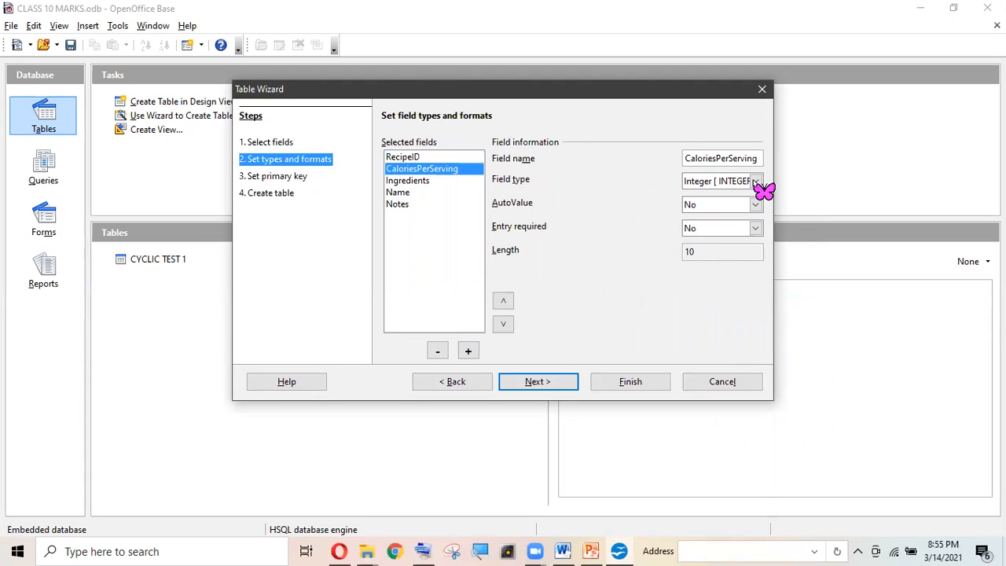
Set the Ingredients field's type to Text [ VARCHAR_IGNORECASE ]
{"action": "left_click", "coordinate": [429, 181]}
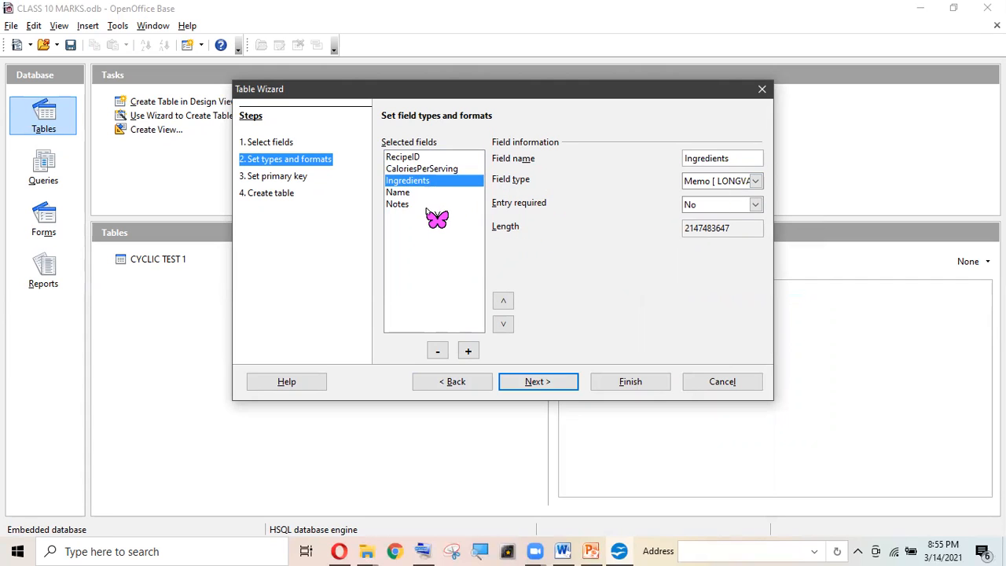
{"action": "left_click", "coordinate": [744, 183]}
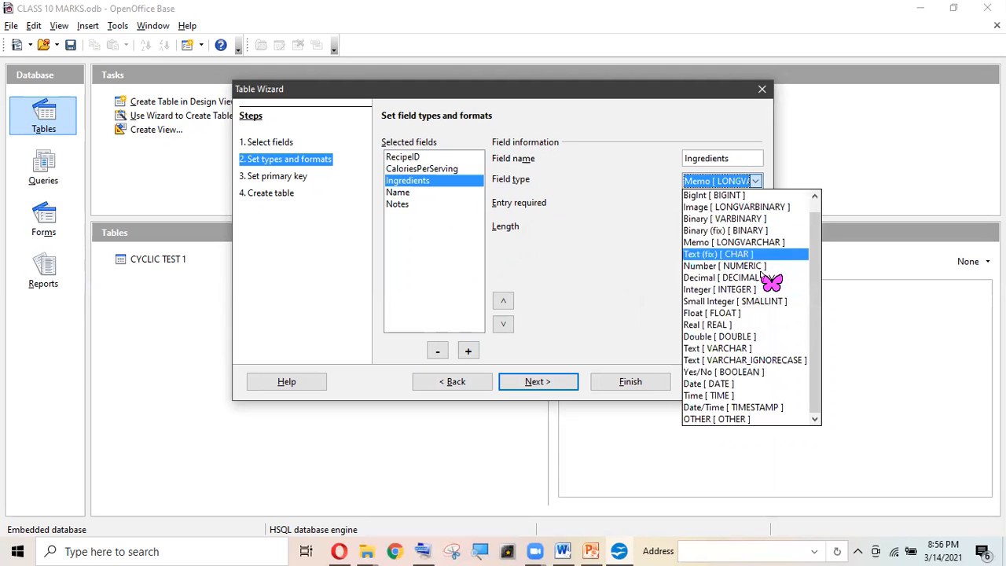
{"action": "left_click", "coordinate": [751, 358]}
Set the field type of both Name and Notes to Text (fix) [ CHAR ] and proceed to setting the primary key
{"action": "left_click", "coordinate": [430, 194]}
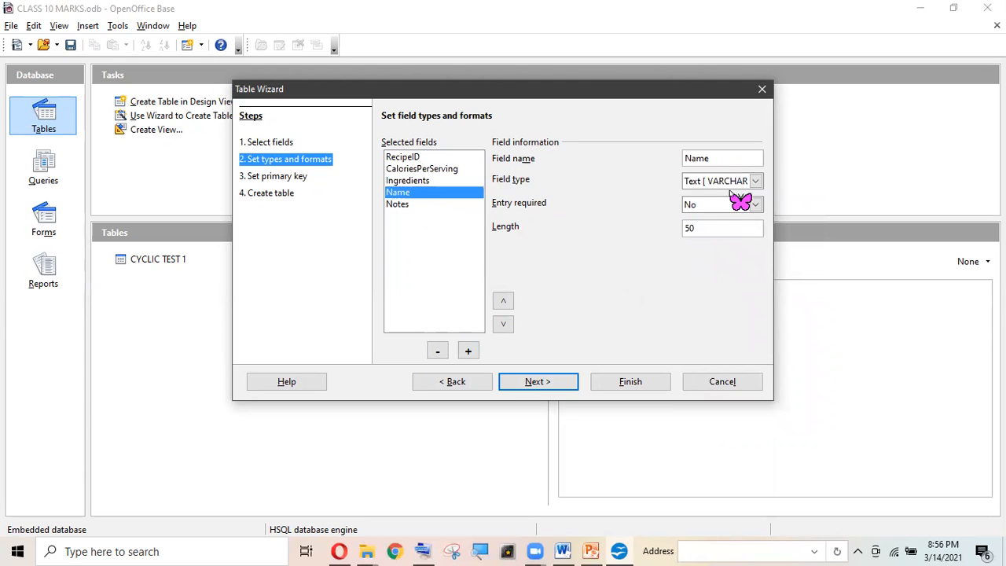
{"action": "left_click", "coordinate": [750, 182]}
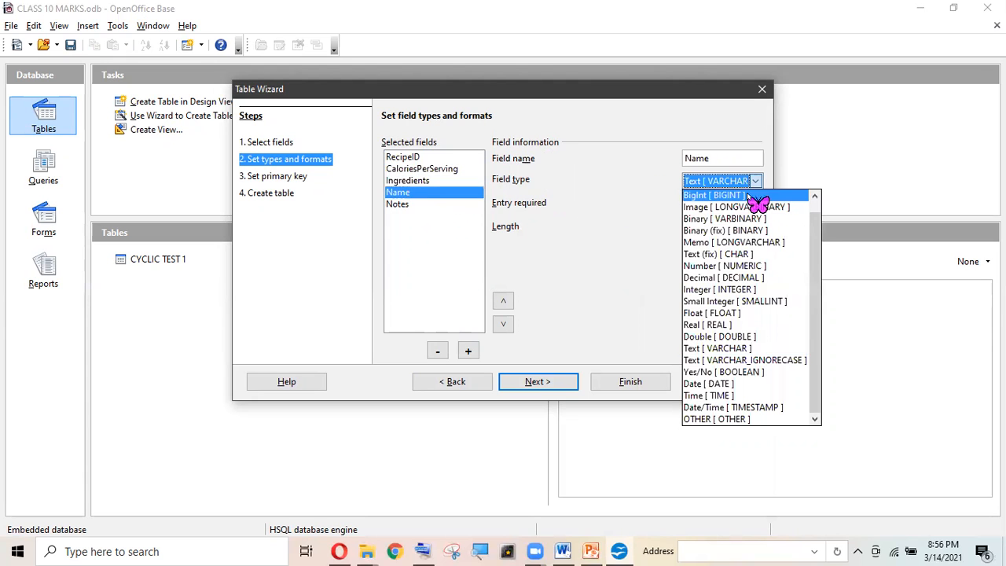
{"action": "left_click", "coordinate": [761, 253]}
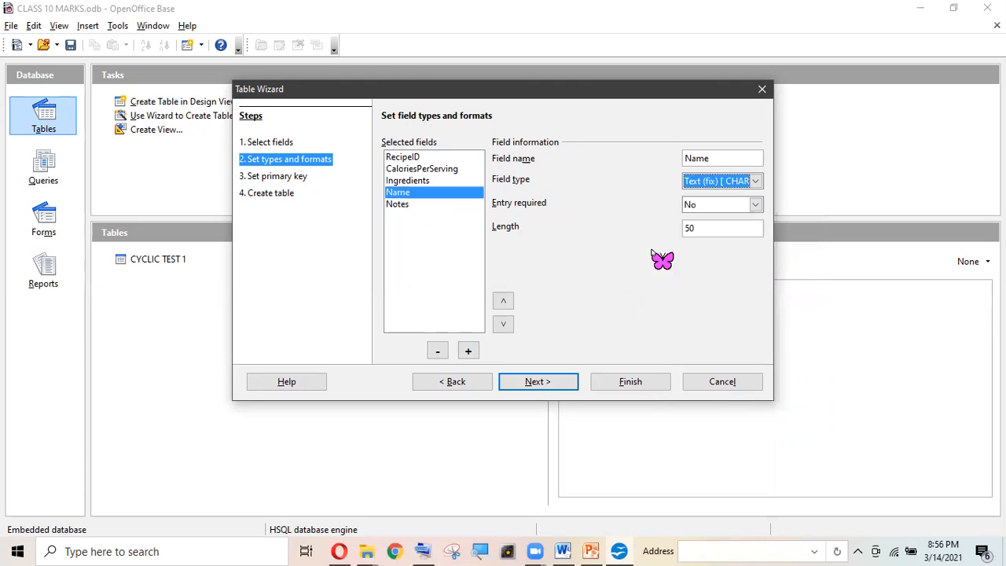
{"action": "left_click", "coordinate": [446, 206]}
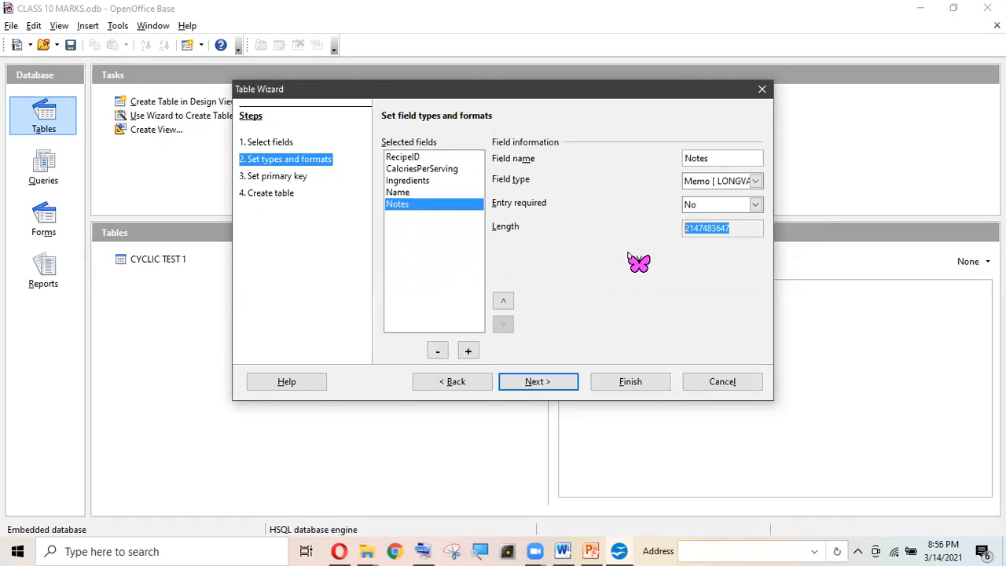
{"action": "left_click", "coordinate": [742, 183]}
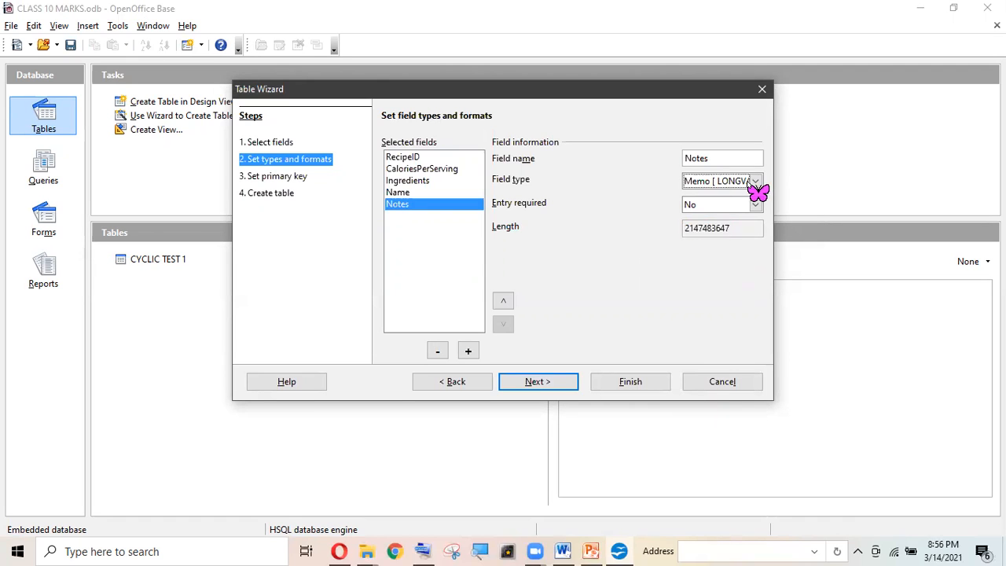
{"action": "left_click", "coordinate": [752, 254]}
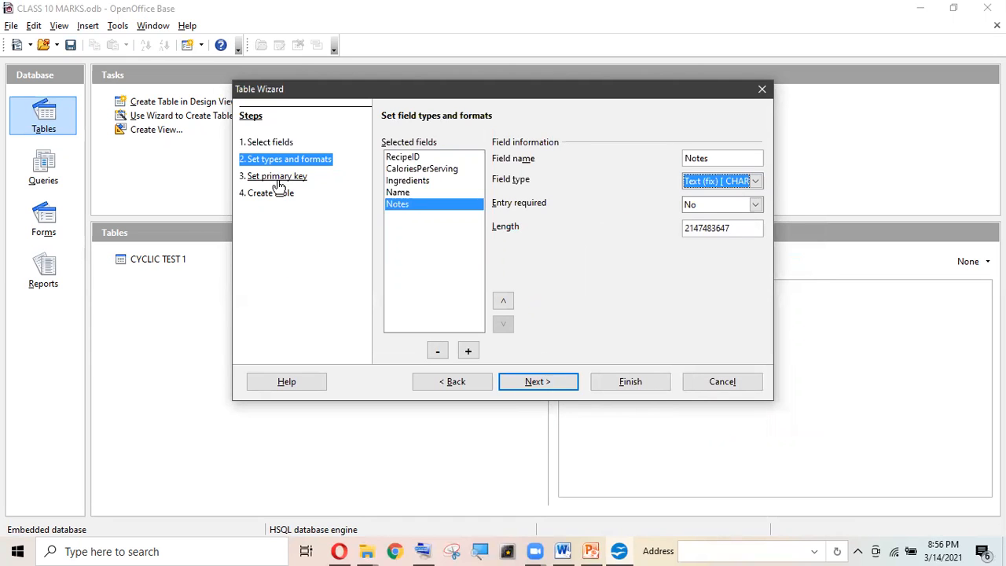
{"action": "left_click", "coordinate": [567, 385]}
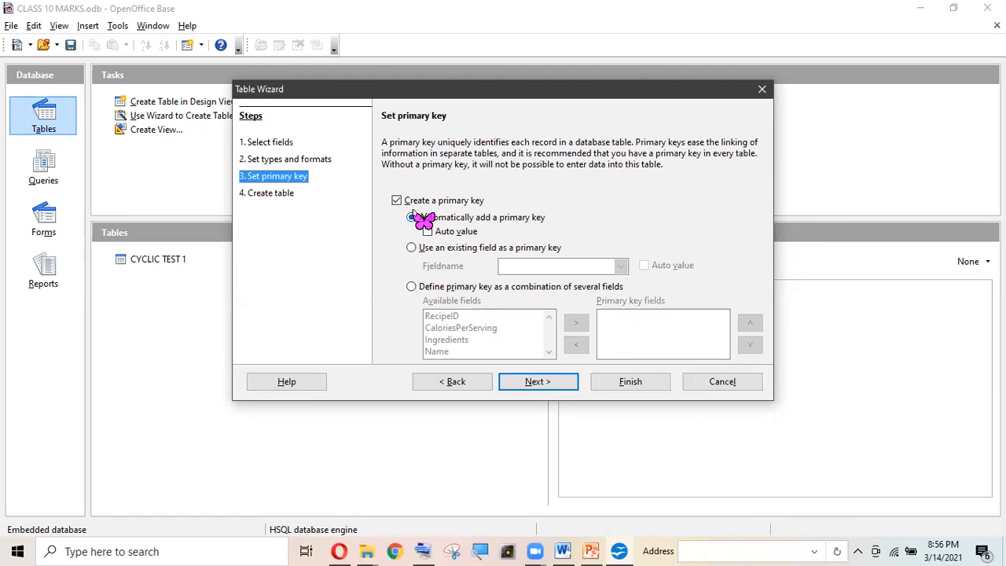
Try the different primary key options and use the existing field RecipeID as the primary key
{"action": "left_click", "coordinate": [451, 287]}
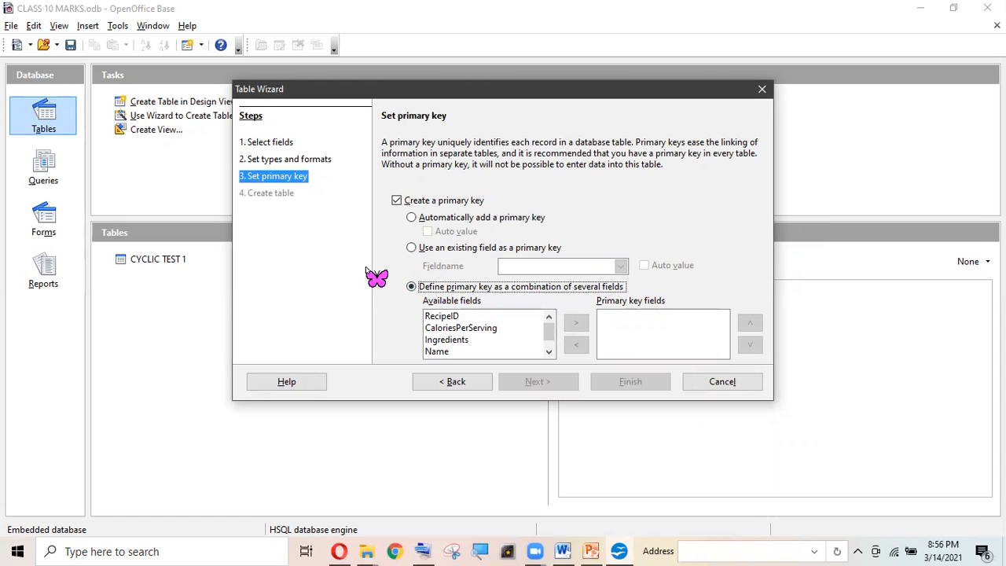
{"action": "left_click", "coordinate": [423, 217]}
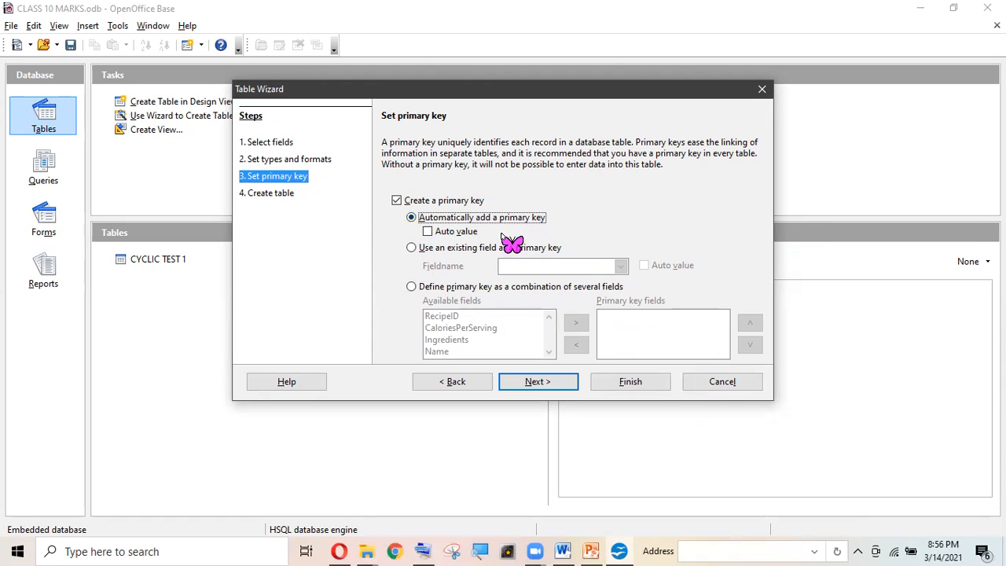
{"action": "left_click", "coordinate": [431, 287]}
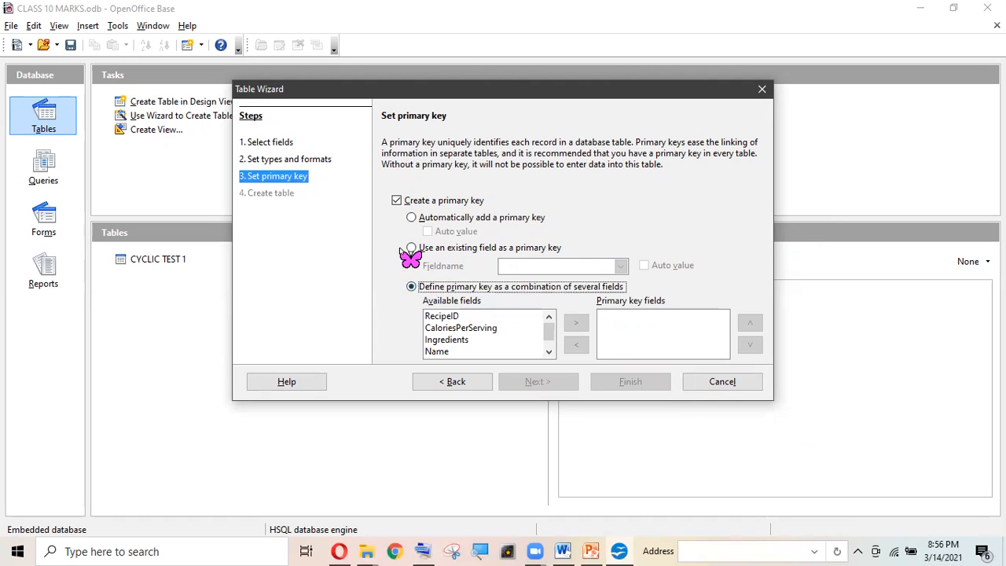
{"action": "left_click", "coordinate": [411, 248]}
{"action": "left_click", "coordinate": [555, 268]}
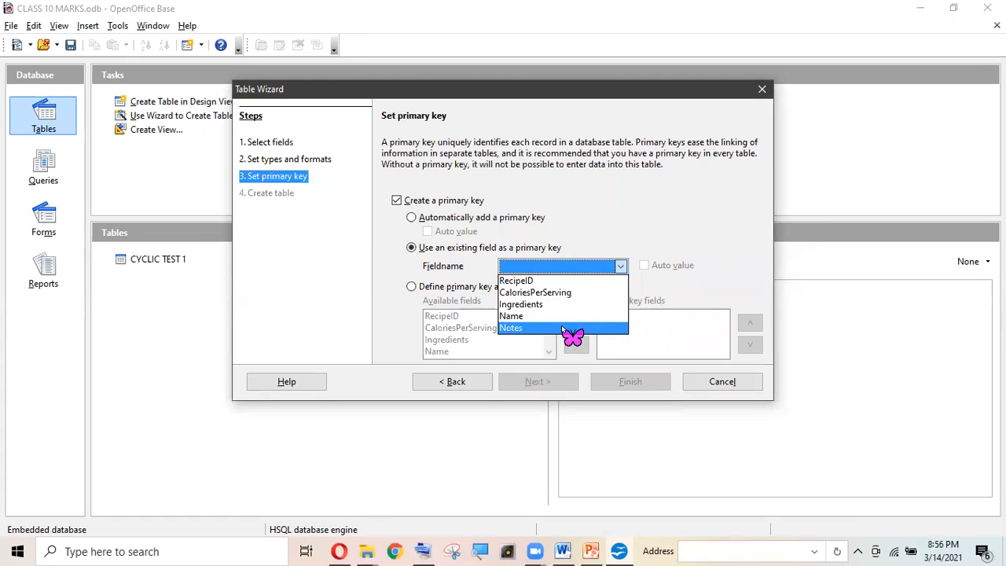
{"action": "left_click", "coordinate": [563, 280]}
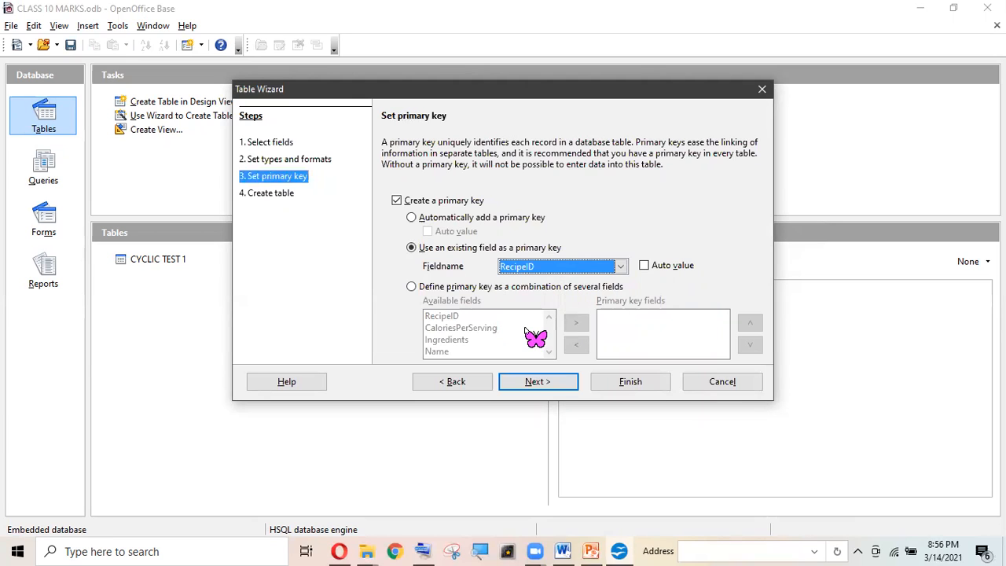
Define the primary key as a combination of several fields with RecipeID as its key field, and proceed to creating the table
{"action": "left_click", "coordinate": [411, 287]}
{"action": "left_click", "coordinate": [514, 317]}
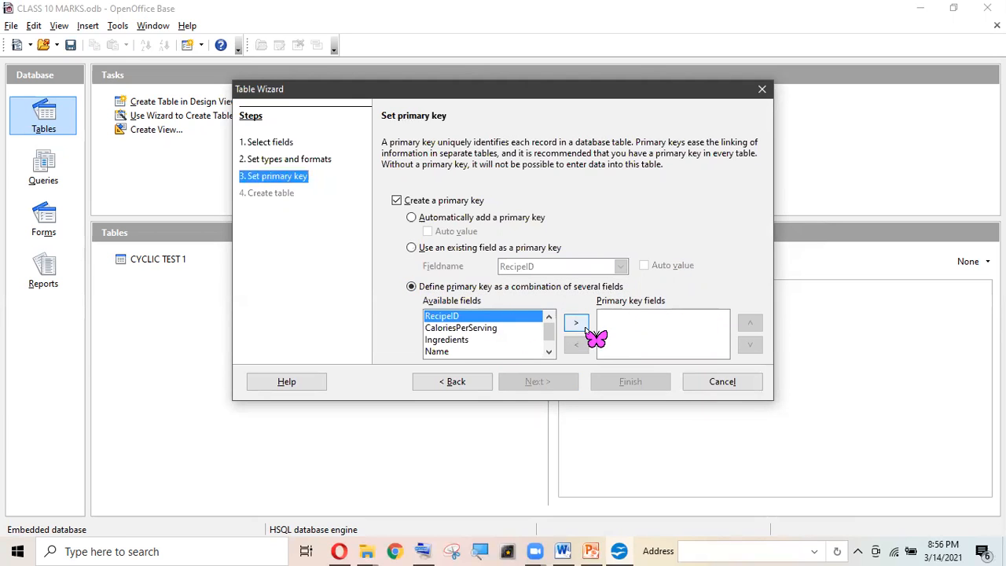
{"action": "left_click", "coordinate": [576, 322]}
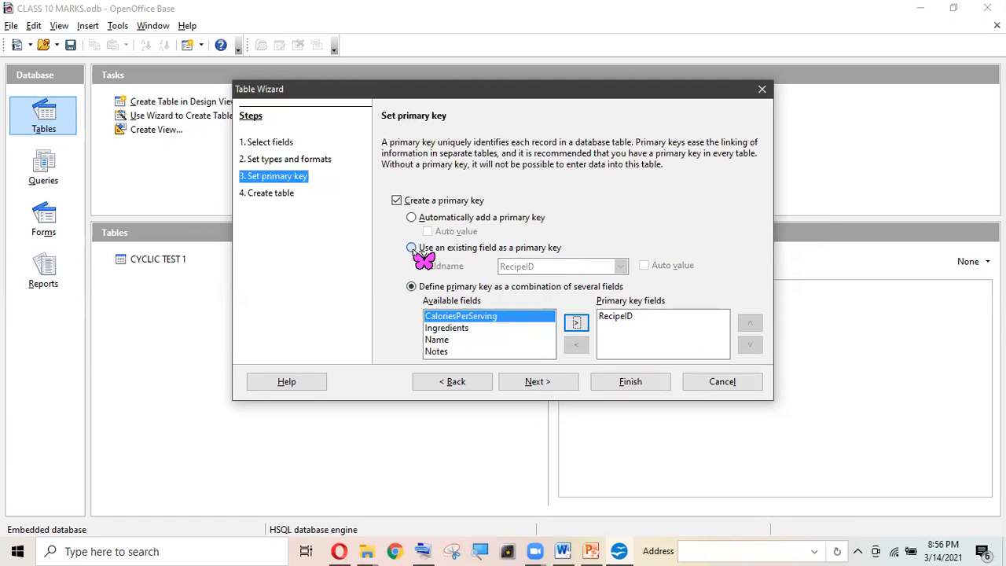
{"action": "left_click", "coordinate": [411, 248]}
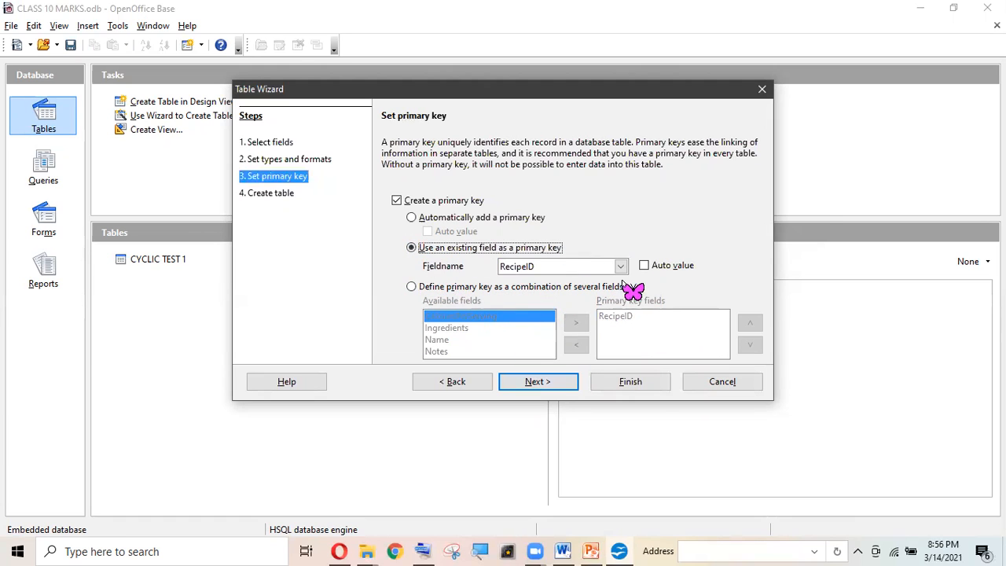
{"action": "left_click", "coordinate": [413, 287]}
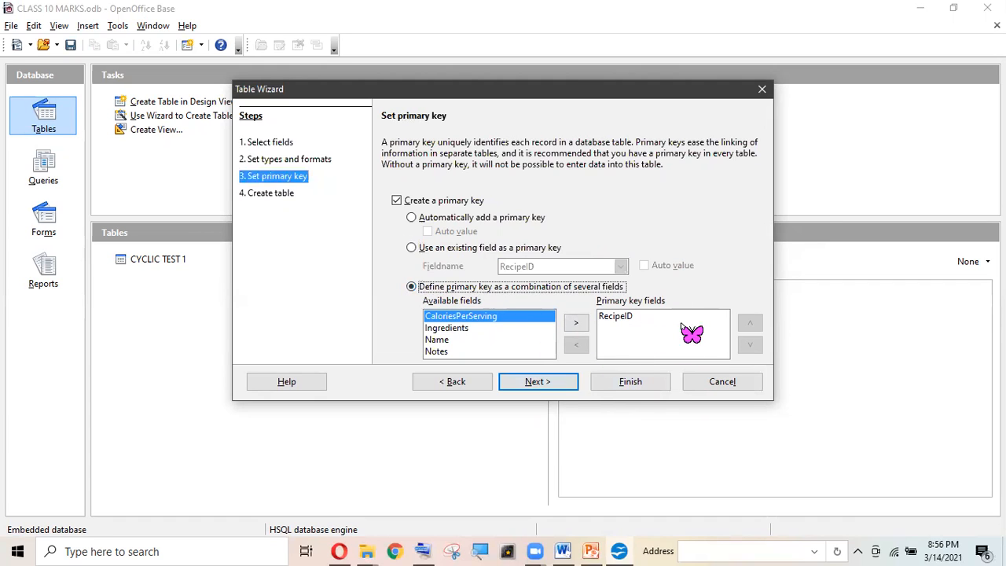
{"action": "left_click", "coordinate": [537, 383]}
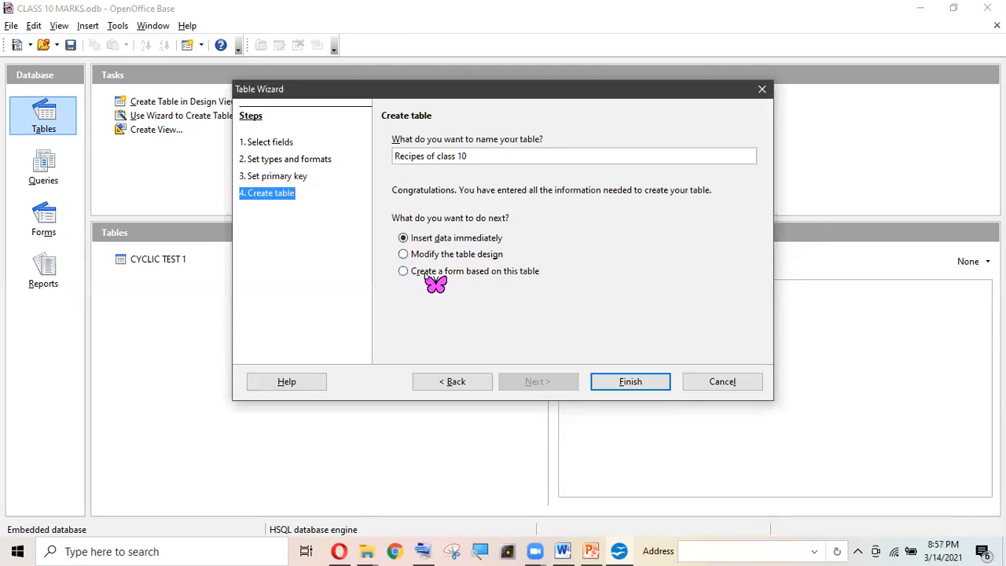
Create the table as Recipes of class 10 with the option to insert data immediately, and close its data view
{"action": "left_click", "coordinate": [488, 253]}
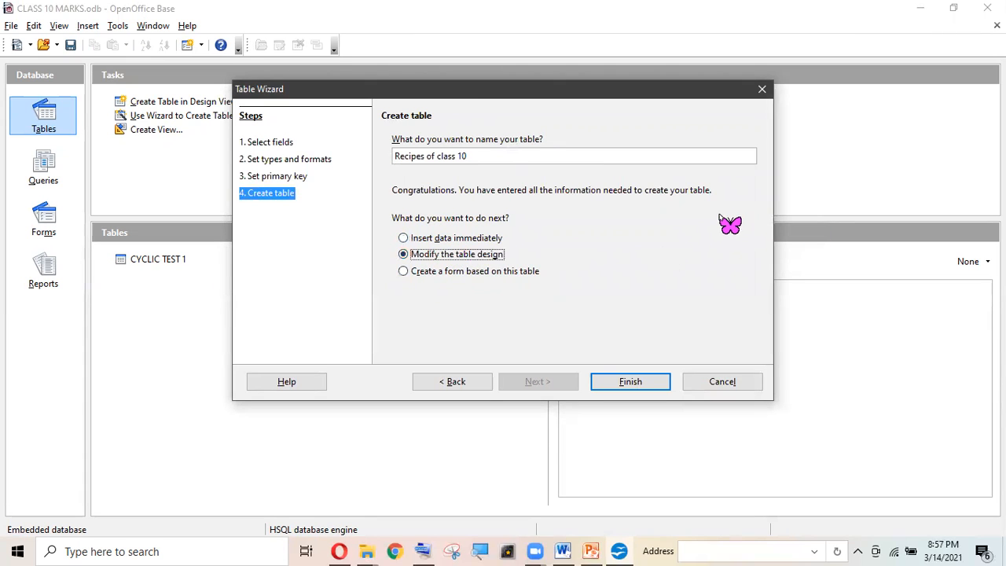
{"action": "left_click", "coordinate": [494, 239]}
{"action": "left_click", "coordinate": [632, 382]}
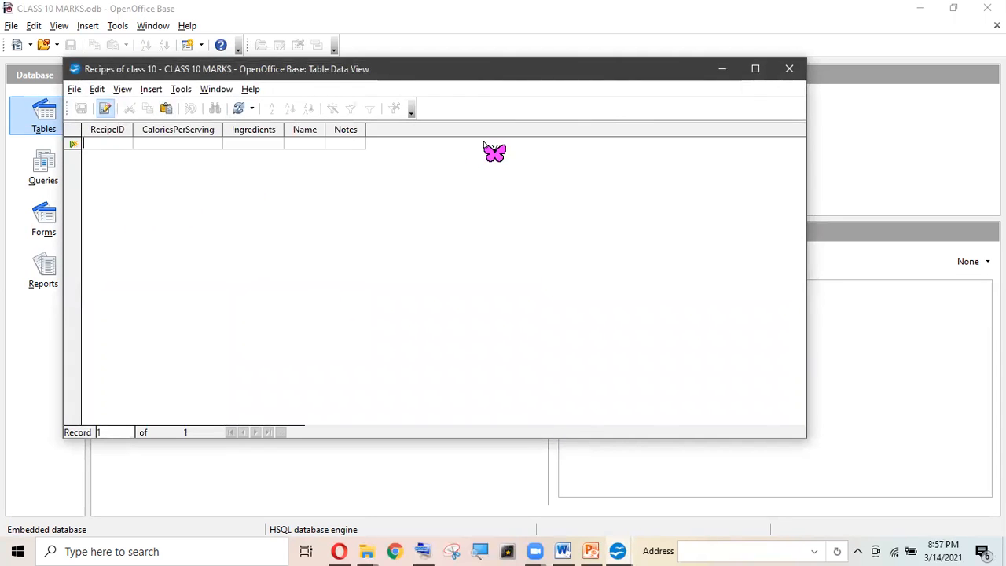
{"action": "left_click", "coordinate": [789, 69]}
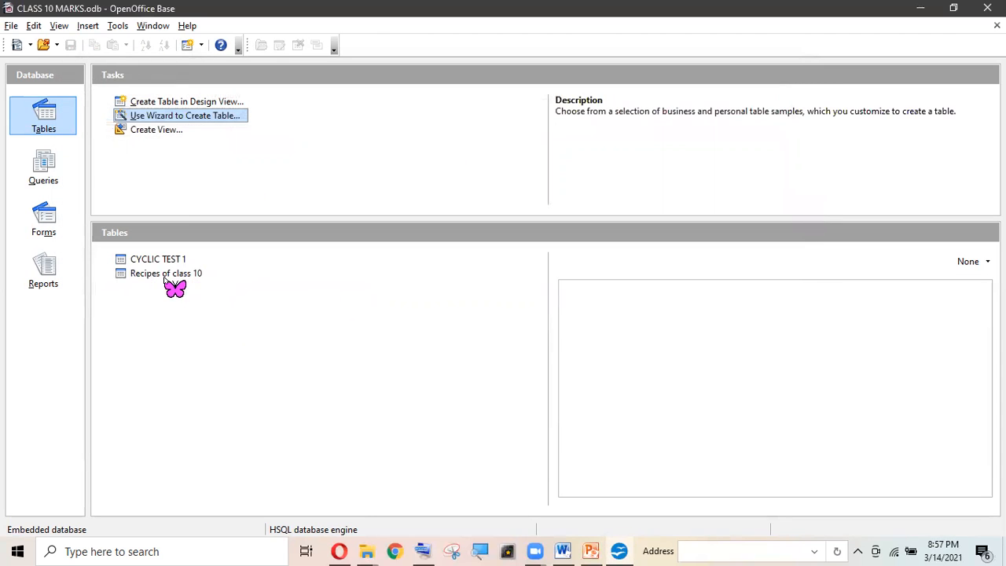
Open the CYCLIC TEST 1 table and enter a first record with admission number, name, SCIENCE 8867, MATHS 5685, HINDI 8568 and ENGLISH 568
{"action": "double_click", "coordinate": [153, 260]}
{"action": "left_click", "coordinate": [58, 79]}
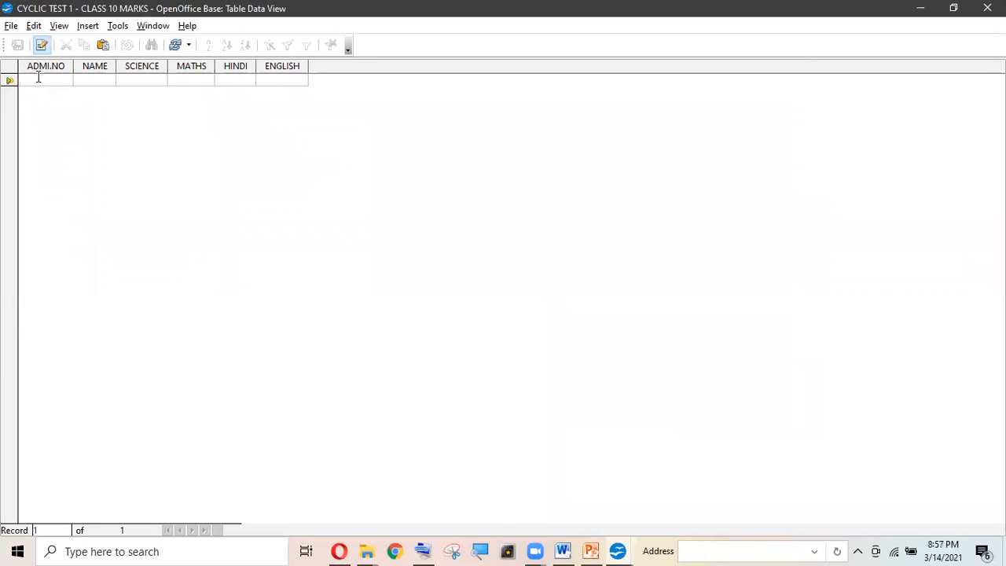
{"action": "type", "text": "12312"}
{"action": "key", "text": "Tab"}
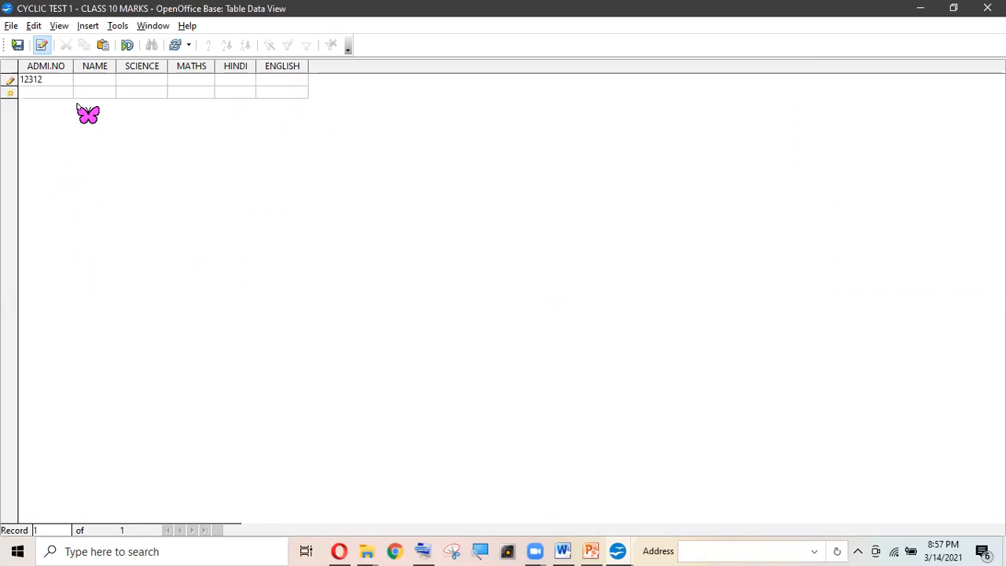
{"action": "key", "text": "Tab"}
{"action": "type", "text": "8568"}
{"action": "key", "text": "Tab"}
{"action": "type", "text": "566"}
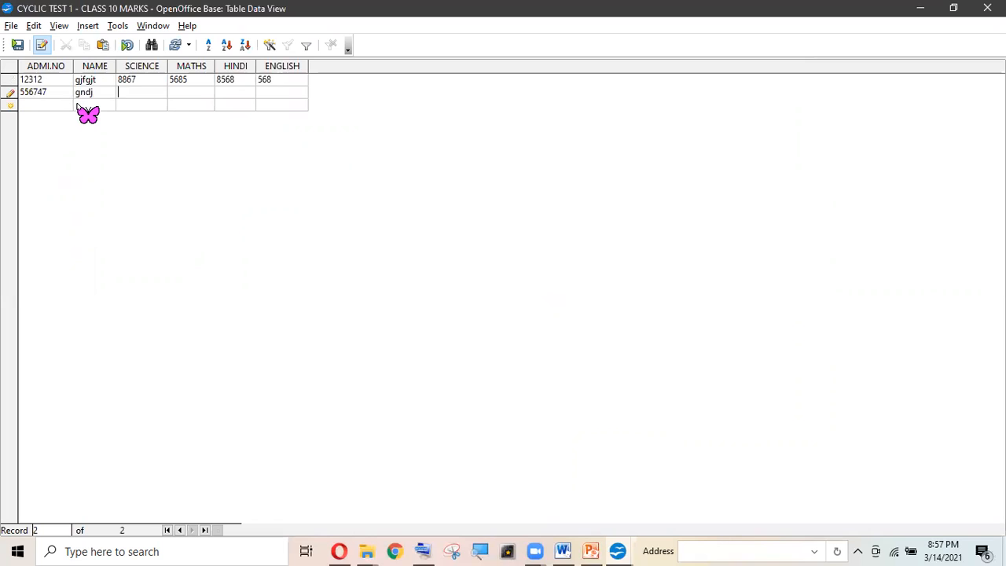
Enter a second record with admission number, name, SCIENCE 758, MATHS 856, HINDI 5646 and ENGLISH 634
{"action": "type", "text": "758"}
{"action": "key", "text": "Tab"}
{"action": "type", "text": "856"}
{"action": "left_click", "coordinate": [231, 92]}
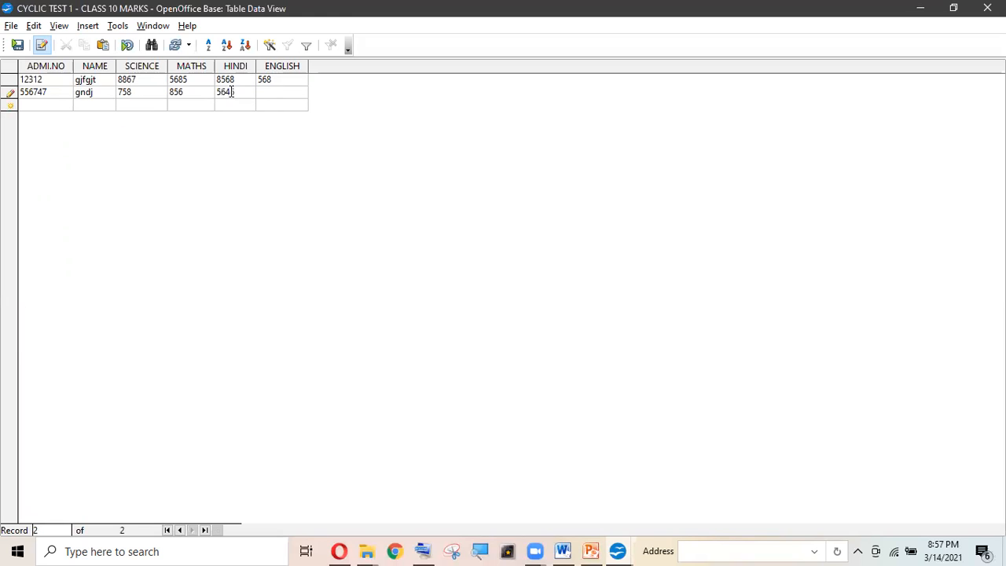
{"action": "key", "text": "Tab"}
{"action": "type", "text": "6"}
{"action": "key", "text": "Tab"}
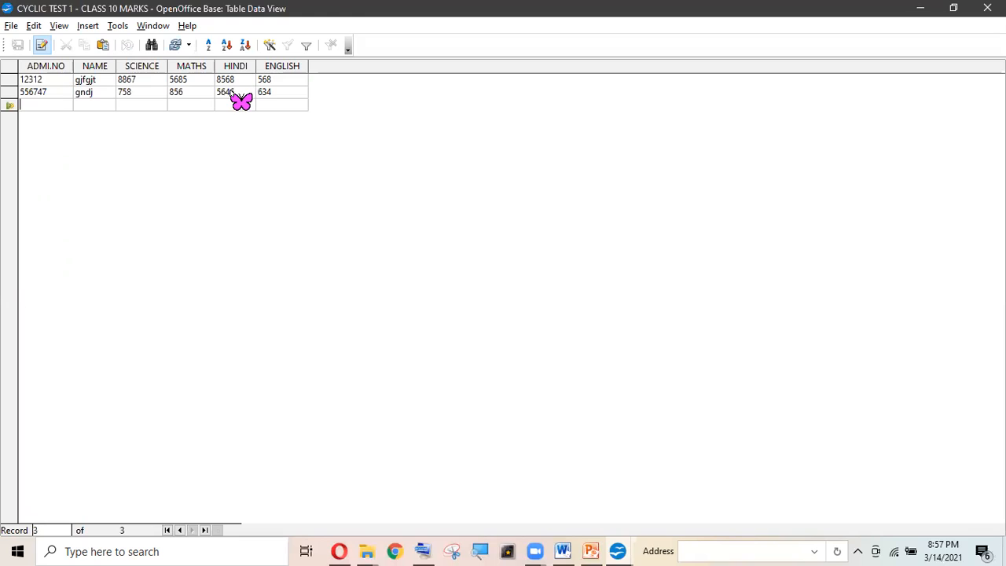
Start a third record with its admission number and replace the number in its NAME field with the student's name
{"action": "type", "text": "35476"}
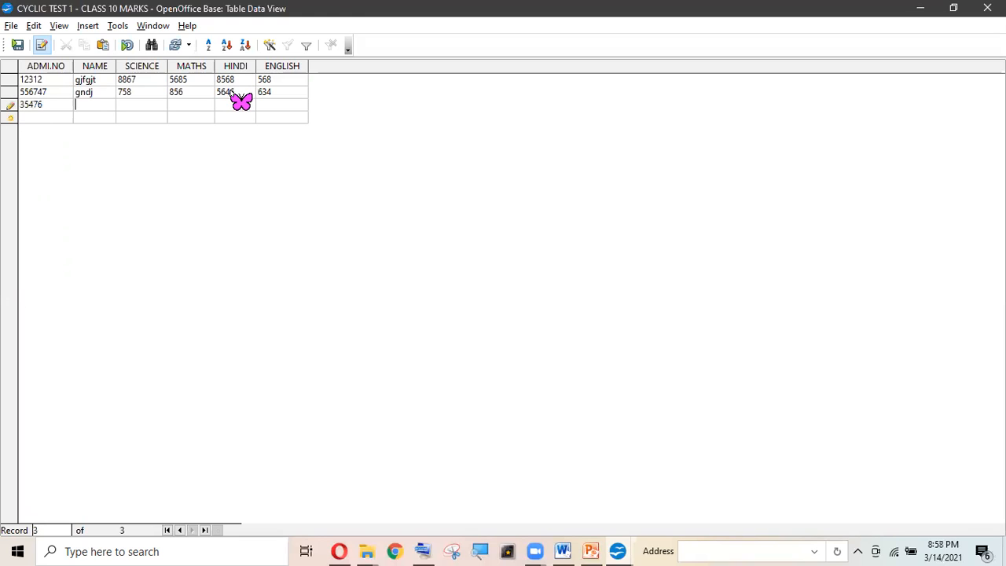
{"action": "key", "text": "Tab"}
{"action": "key", "text": "shift+Tab"}
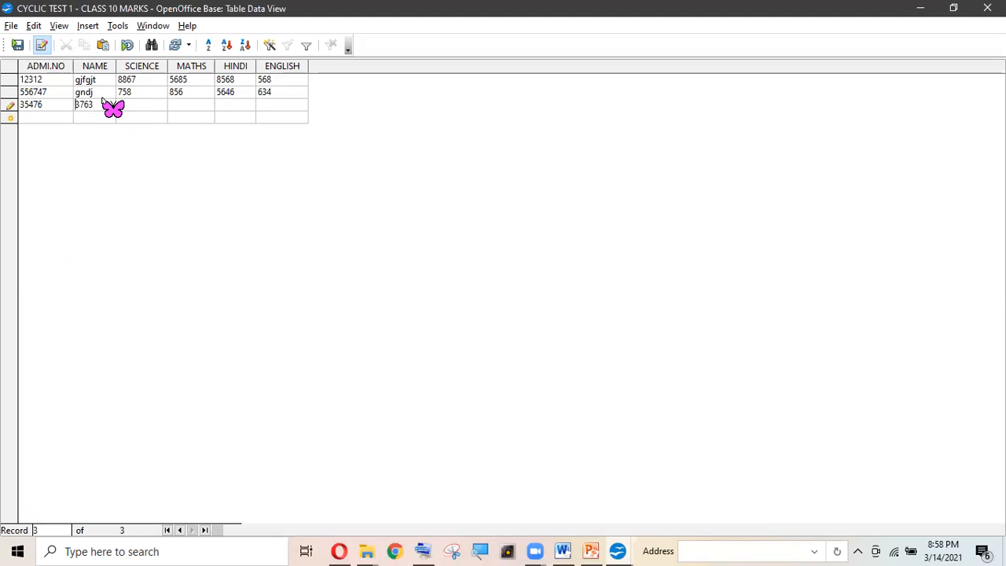
{"action": "left_click_drag", "start_coordinate": [93, 108], "coordinate": [38, 116]}
{"action": "type", "text": "gfjsj"}
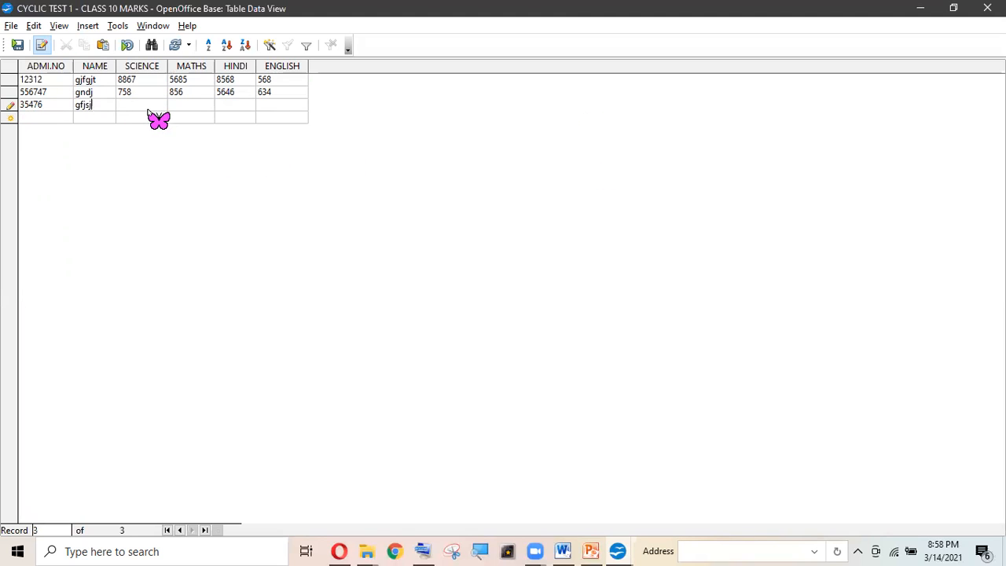
Complete the third record with SCIENCE 5688, MATHS 3876, HINDI 3685 and ENGLISH 3678, save it, and reopen the CYCLIC TEST 1 table
{"action": "key", "text": "Tab"}
{"action": "type", "text": "5688"}
{"action": "key", "text": "Tab"}
{"action": "type", "text": "3876"}
{"action": "key", "text": "Tab"}
{"action": "type", "text": "3685"}
{"action": "key", "text": "Tab"}
{"action": "type", "text": "3678"}
{"action": "left_click", "coordinate": [17, 45]}
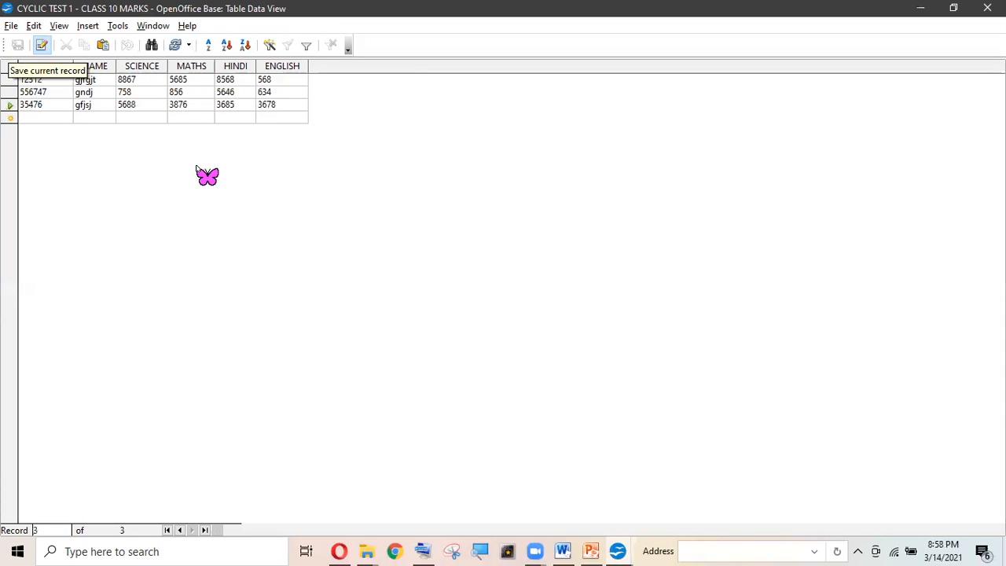
{"action": "double_click", "coordinate": [176, 264]}
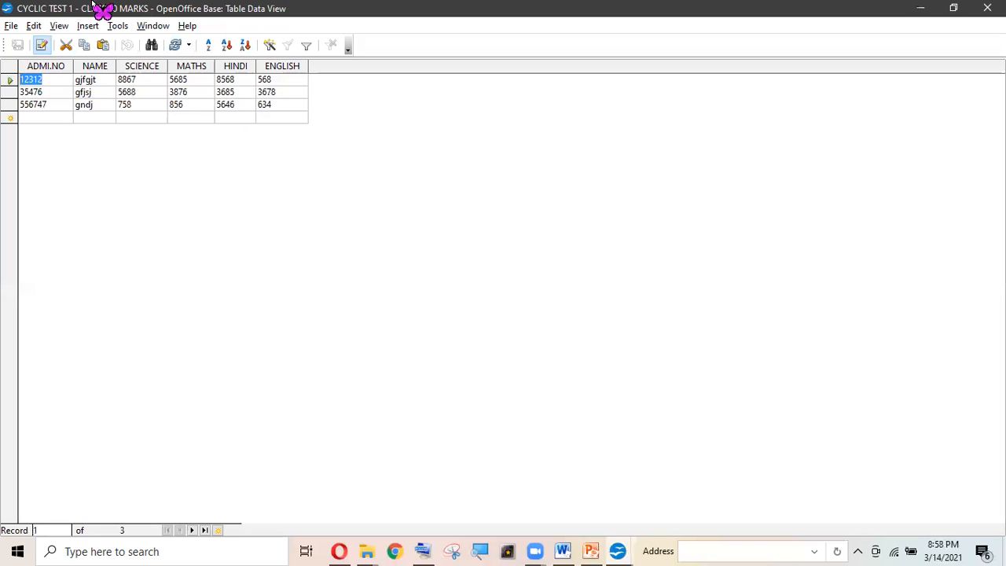
Close the CYCLIC TEST 1 table, open Recipes of class 10, and try entering letters in RecipeID and CaloriesPerServing
{"action": "left_click", "coordinate": [987, 8]}
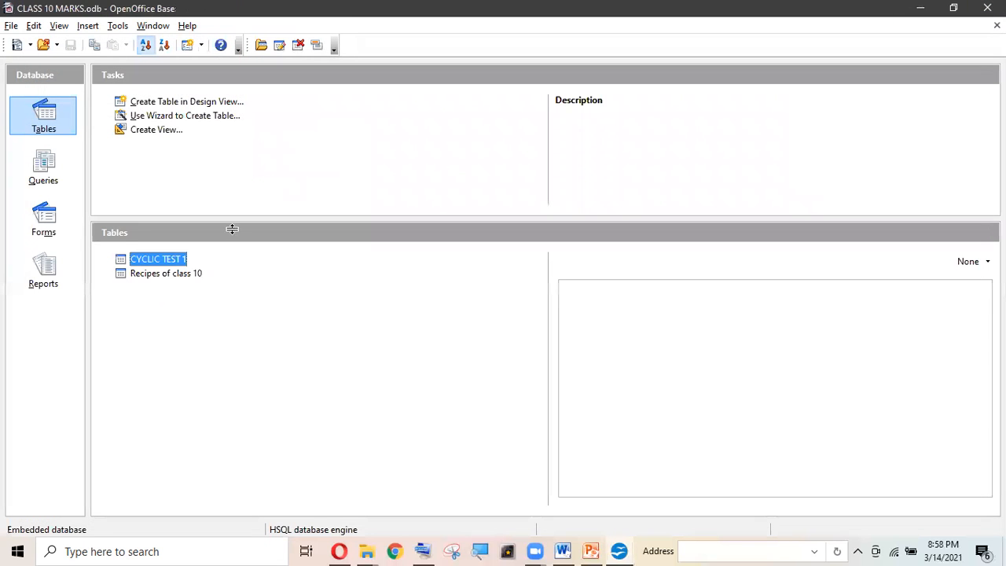
{"action": "double_click", "coordinate": [162, 273]}
{"action": "left_click", "coordinate": [36, 80]}
{"action": "type", "text": "gg"}
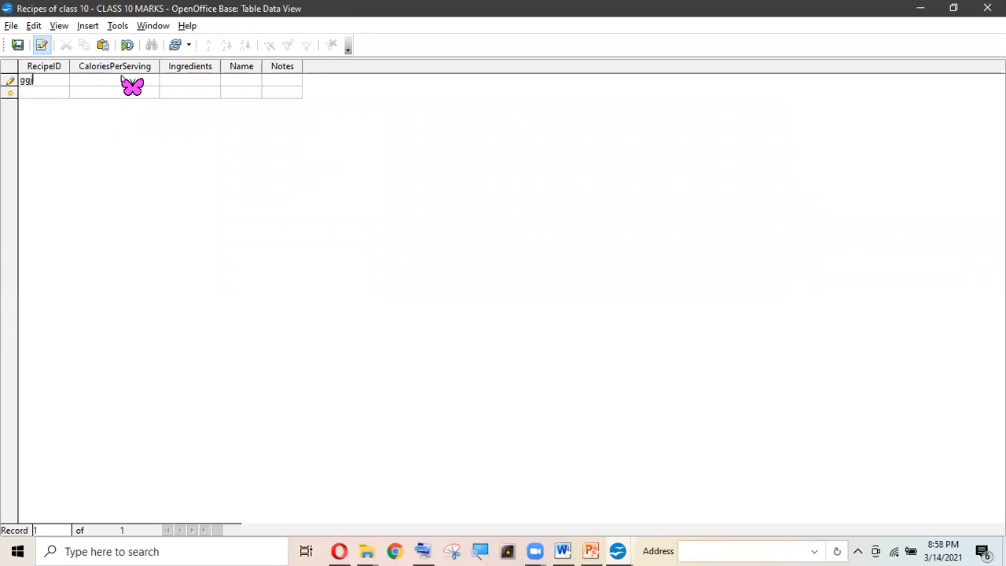
{"action": "left_click", "coordinate": [122, 80]}
{"action": "type", "text": "gfhk"}
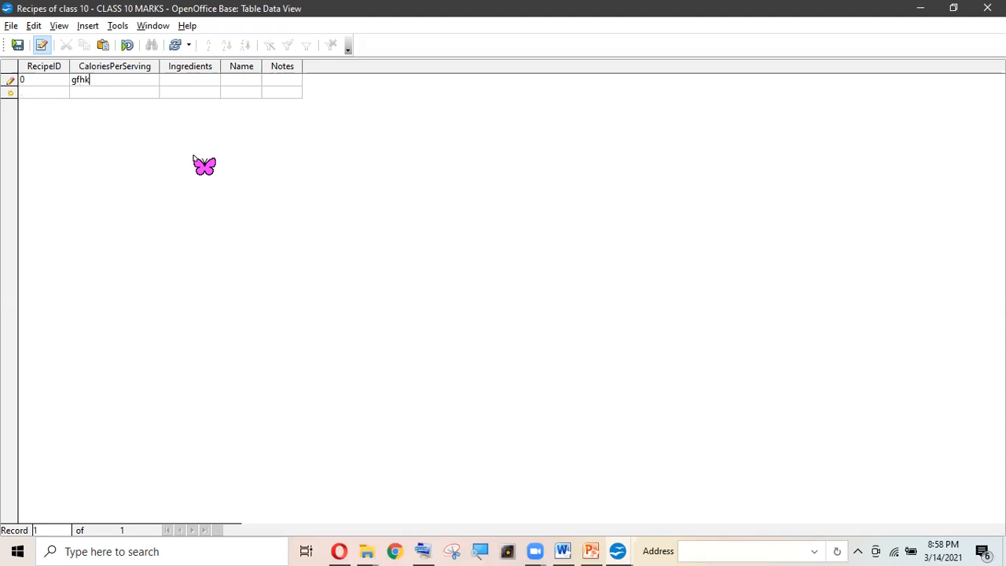
Fill the record with RecipeID 85384, CaloriesPerServing 4746, Ingredients 575367, Name 34573 and Notes 73637763, and try to save it
{"action": "key", "text": "Tab"}
{"action": "left_click", "coordinate": [49, 67]}
{"action": "left_click", "coordinate": [52, 76]}
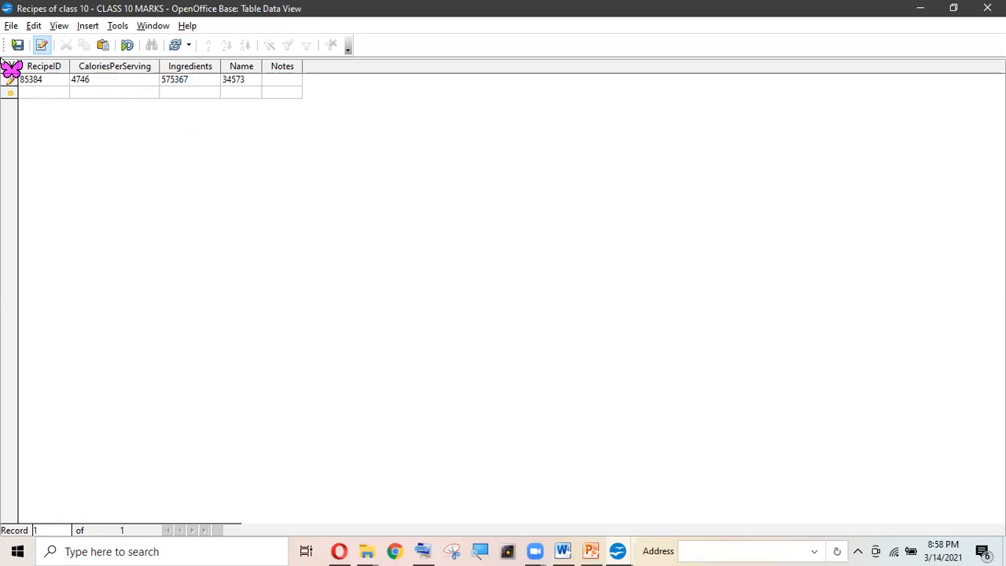
{"action": "type", "text": "3637763"}
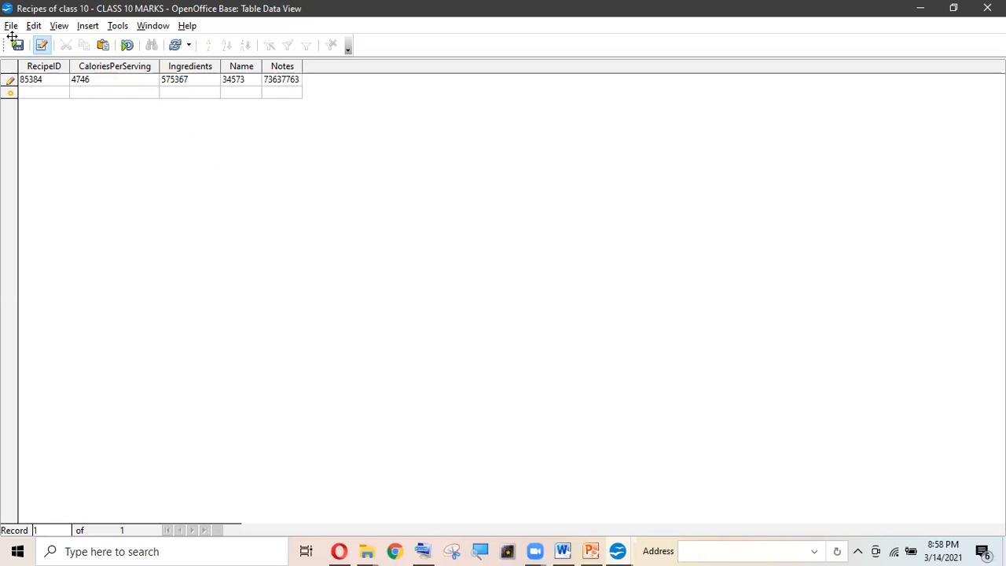
{"action": "key", "text": "Return"}
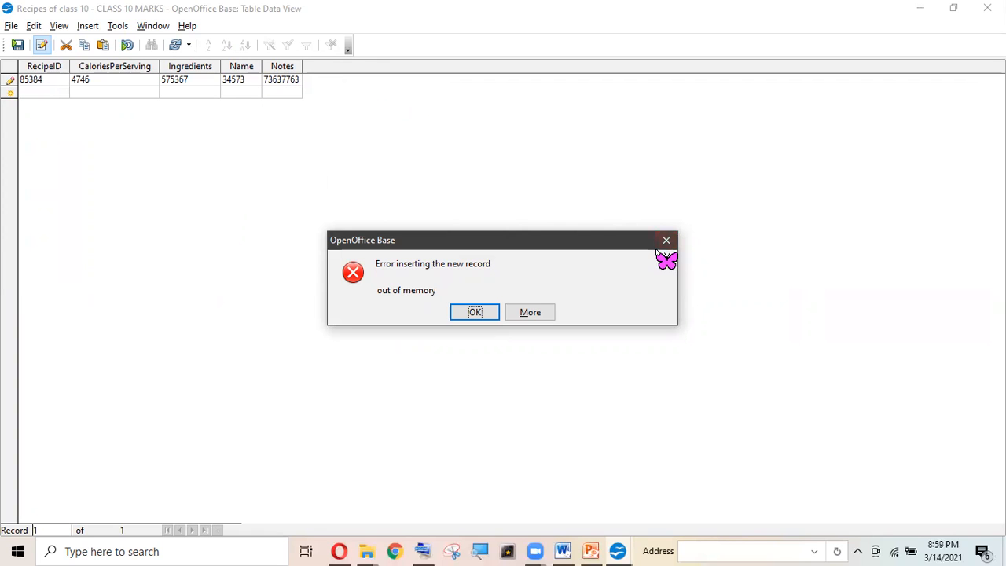
{"action": "left_click", "coordinate": [454, 318]}
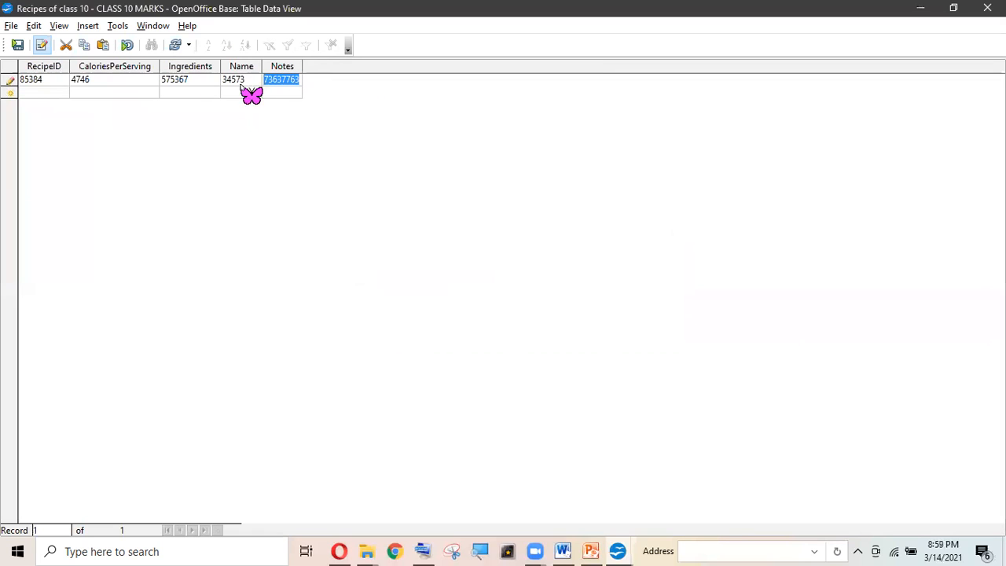
Replace the record's Notes value with 1 and try to save the record
{"action": "left_click", "coordinate": [31, 79]}
{"action": "left_click", "coordinate": [279, 81]}
{"action": "left_click", "coordinate": [277, 79]}
{"action": "double_click", "coordinate": [277, 80]}
{"action": "type", "text": "1"}
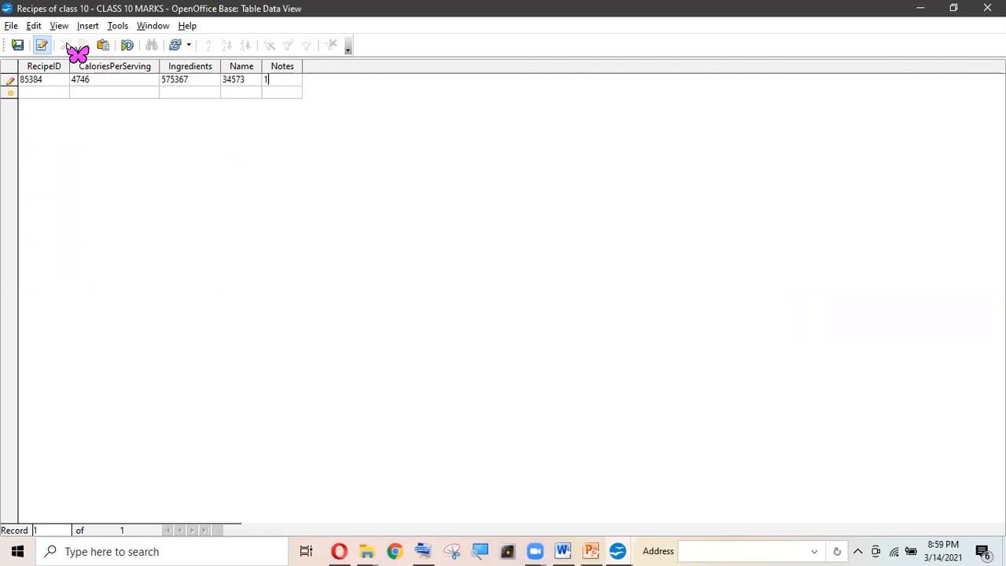
{"action": "left_click", "coordinate": [19, 45]}
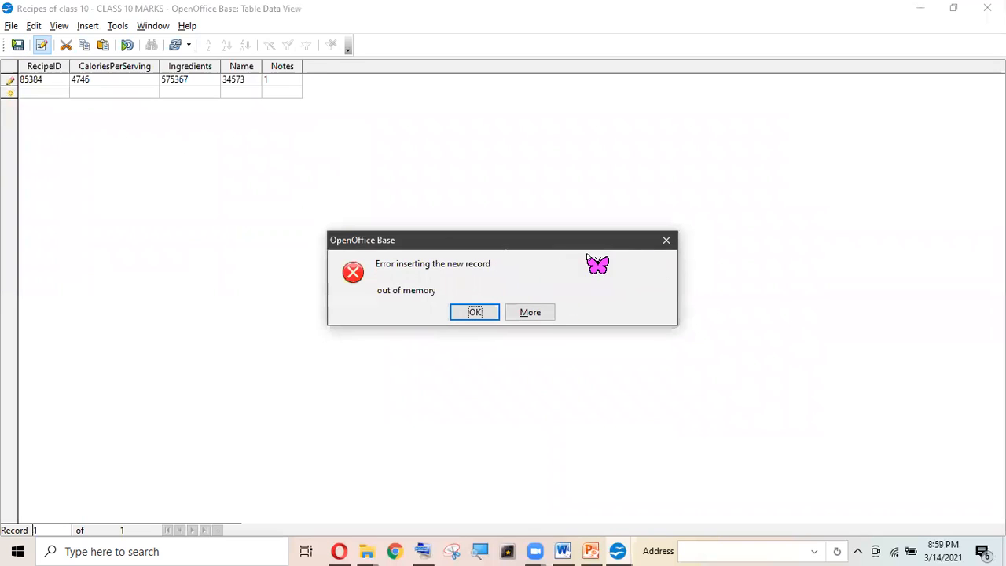
{"action": "left_click", "coordinate": [666, 240]}
Change the record's Name to gd, Ingredients to sf and CaloriesPerServing to 4, and try to save it
{"action": "double_click", "coordinate": [233, 79]}
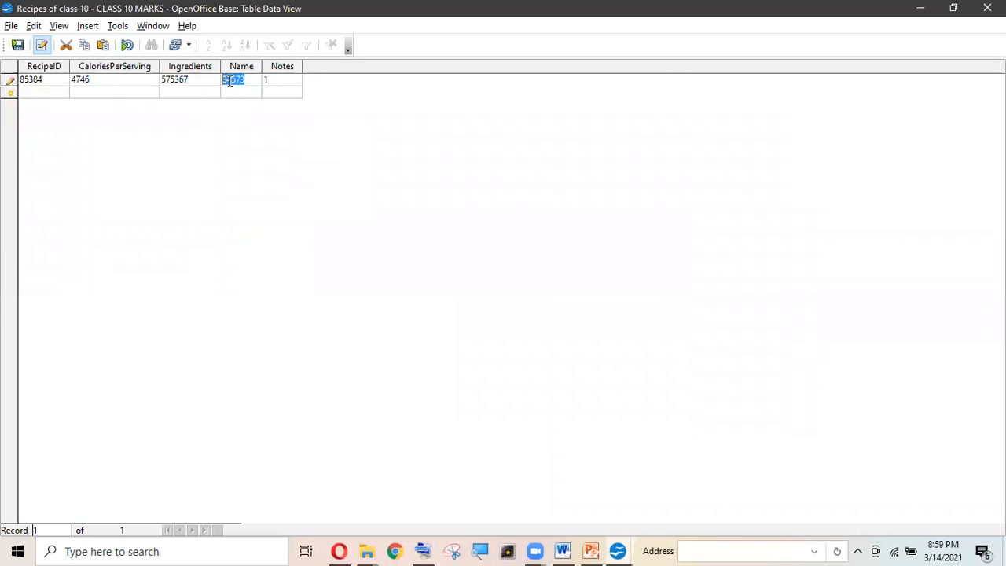
{"action": "type", "text": "gd"}
{"action": "key", "text": "shift+Tab"}
{"action": "type", "text": "sf"}
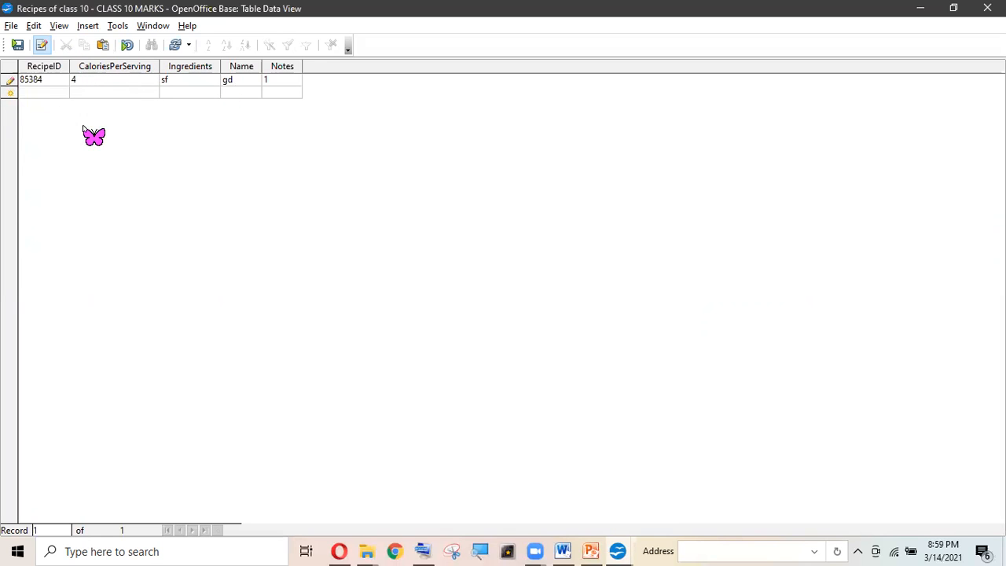
{"action": "left_click", "coordinate": [42, 79]}
{"action": "left_click", "coordinate": [24, 47]}
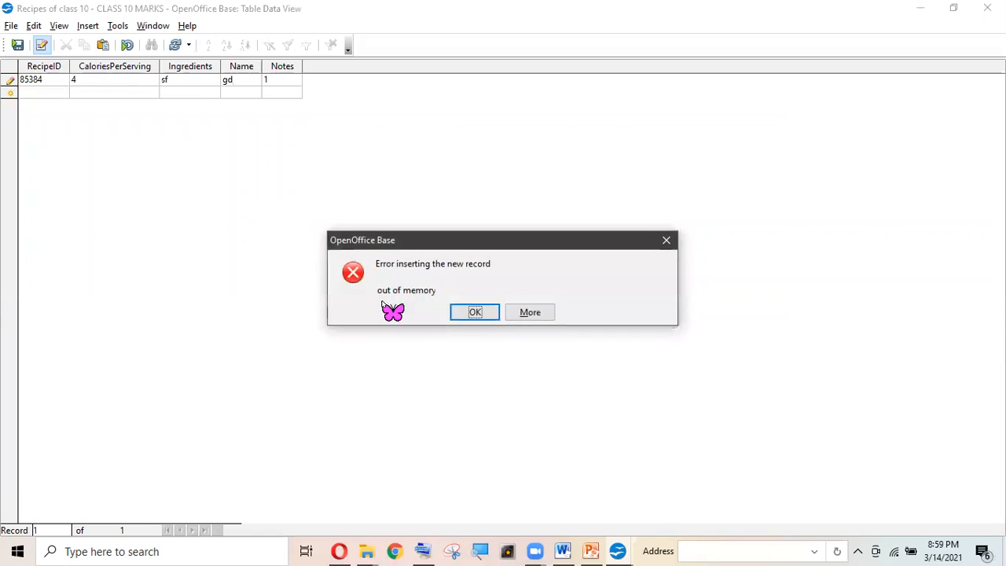
{"action": "left_click", "coordinate": [470, 315]}
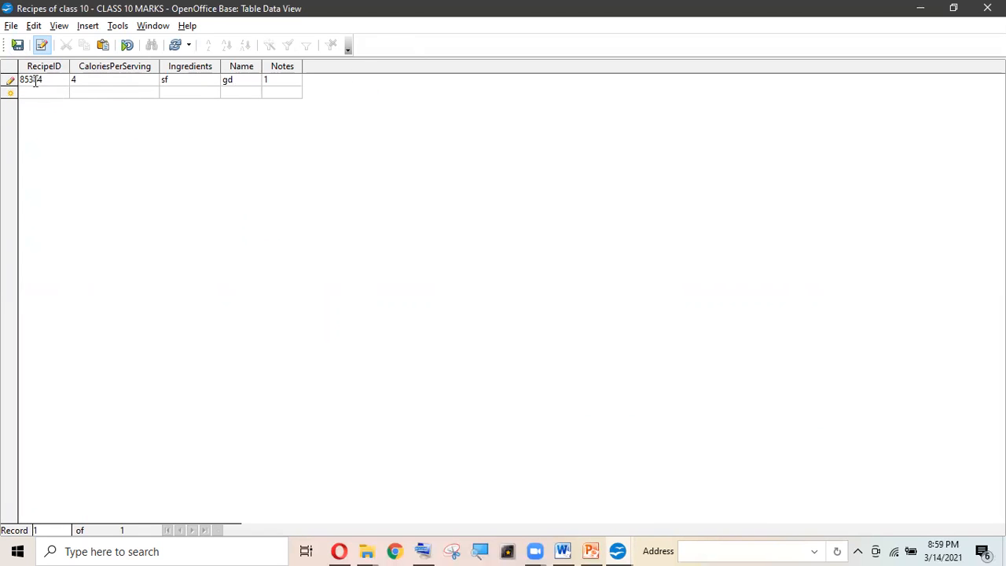
Set the RecipeID to 1, try to save the record, and close the Recipes table discarding the changes
{"action": "key", "text": "BackSpace"}
{"action": "key", "text": "BackSpace"}
{"action": "key", "text": "BackSpace"}
{"action": "key", "text": "BackSpace"}
{"action": "key", "text": "BackSpace"}
{"action": "type", "text": "1"}
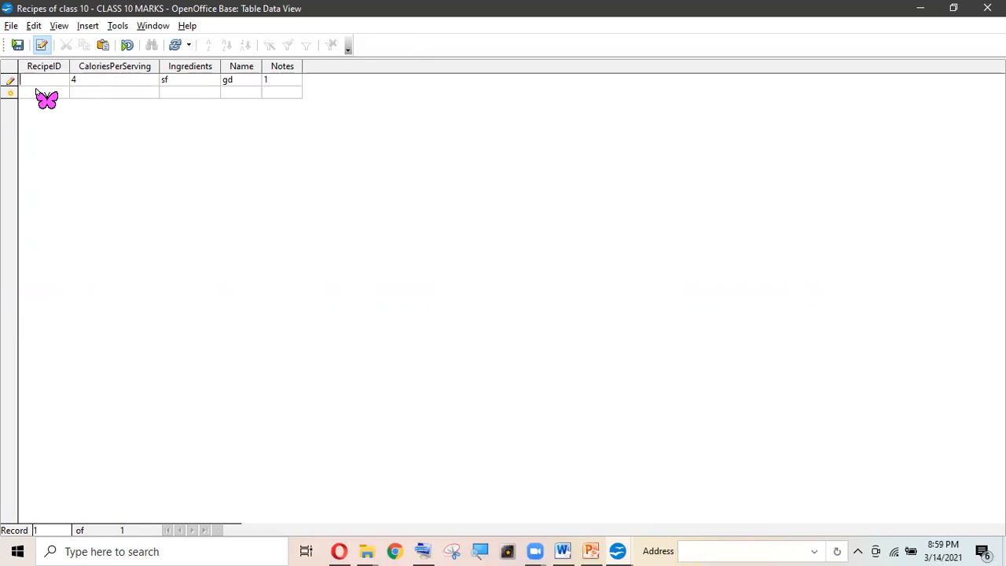
{"action": "left_click", "coordinate": [13, 47]}
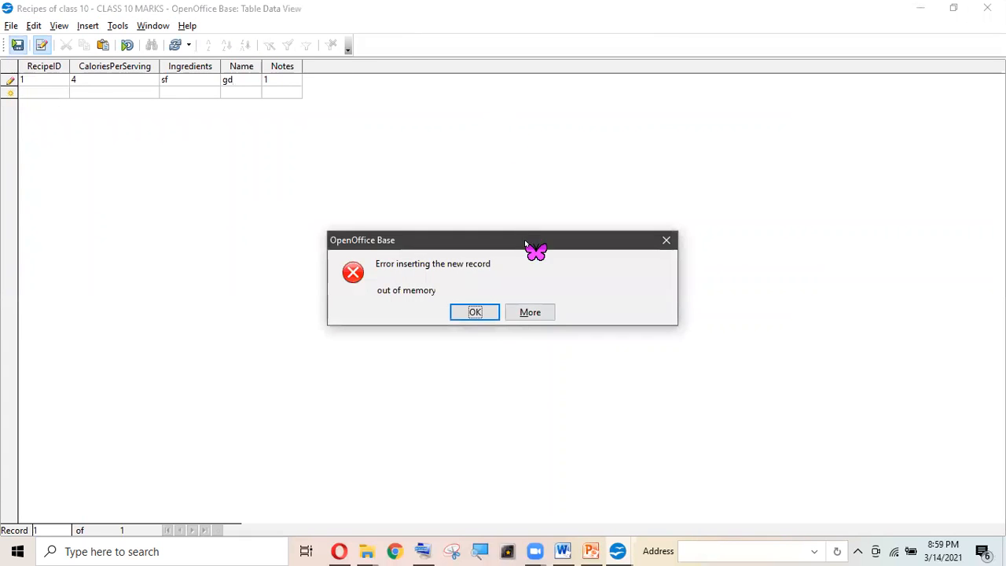
{"action": "left_click", "coordinate": [474, 313]}
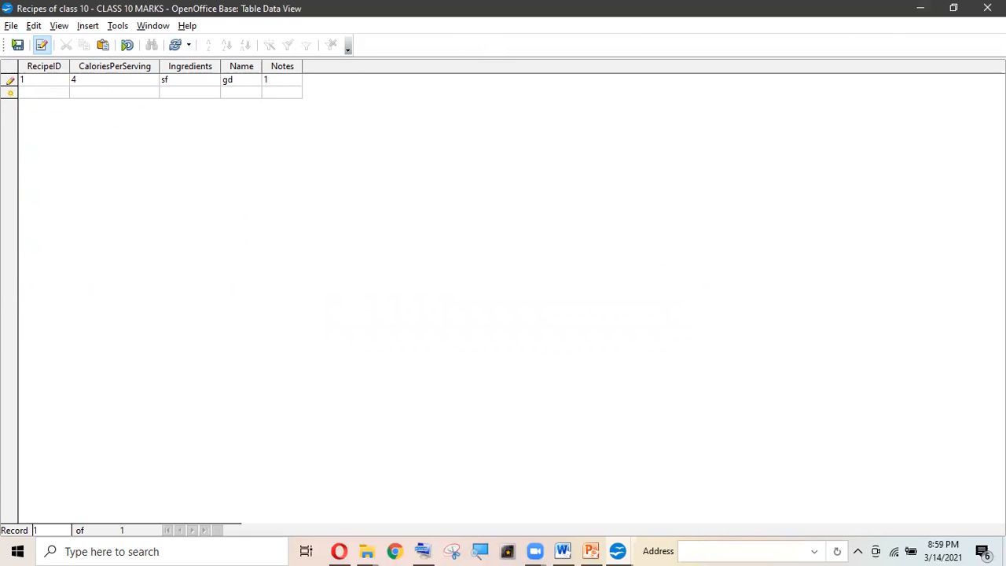
{"action": "left_click", "coordinate": [987, 8]}
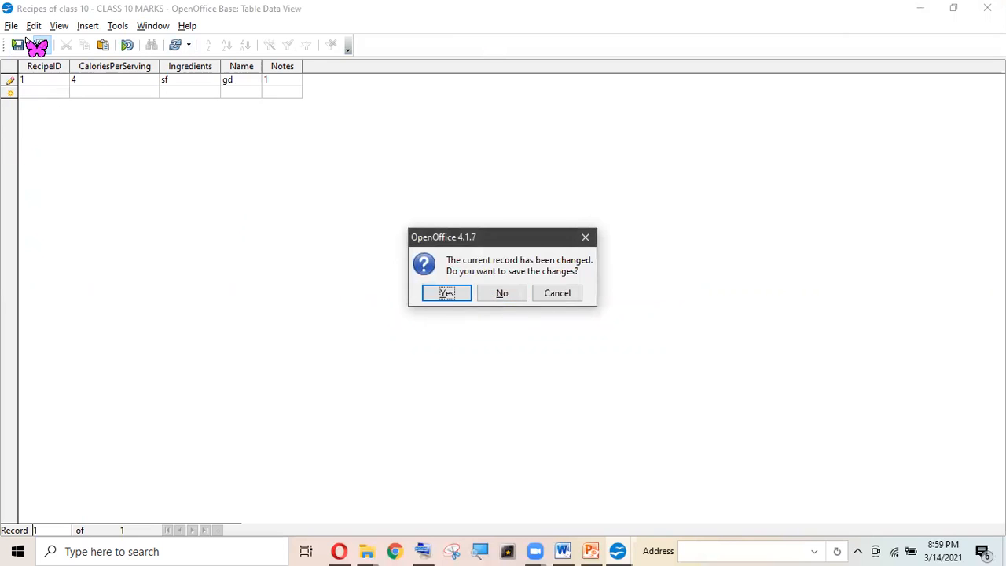
{"action": "left_click", "coordinate": [501, 298]}
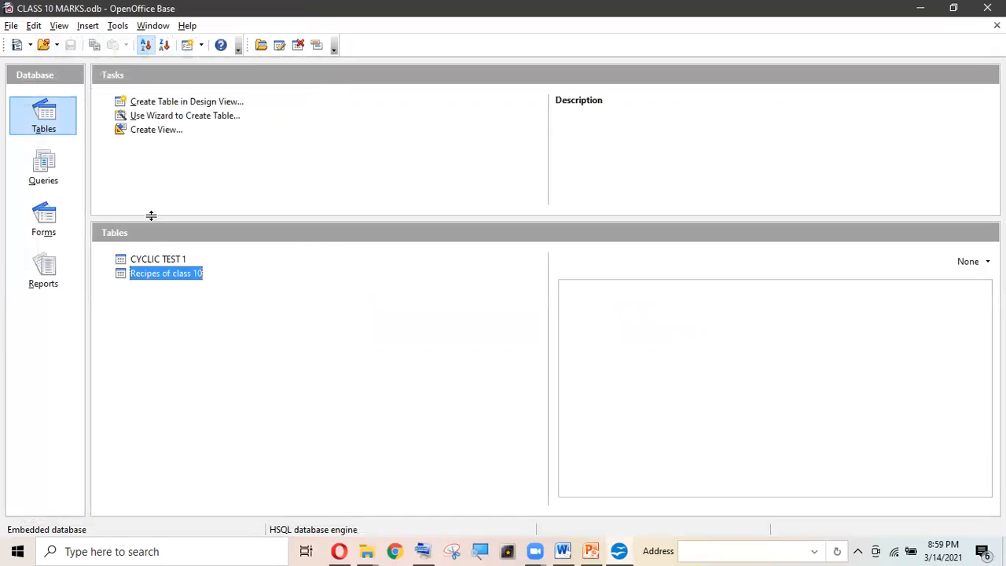